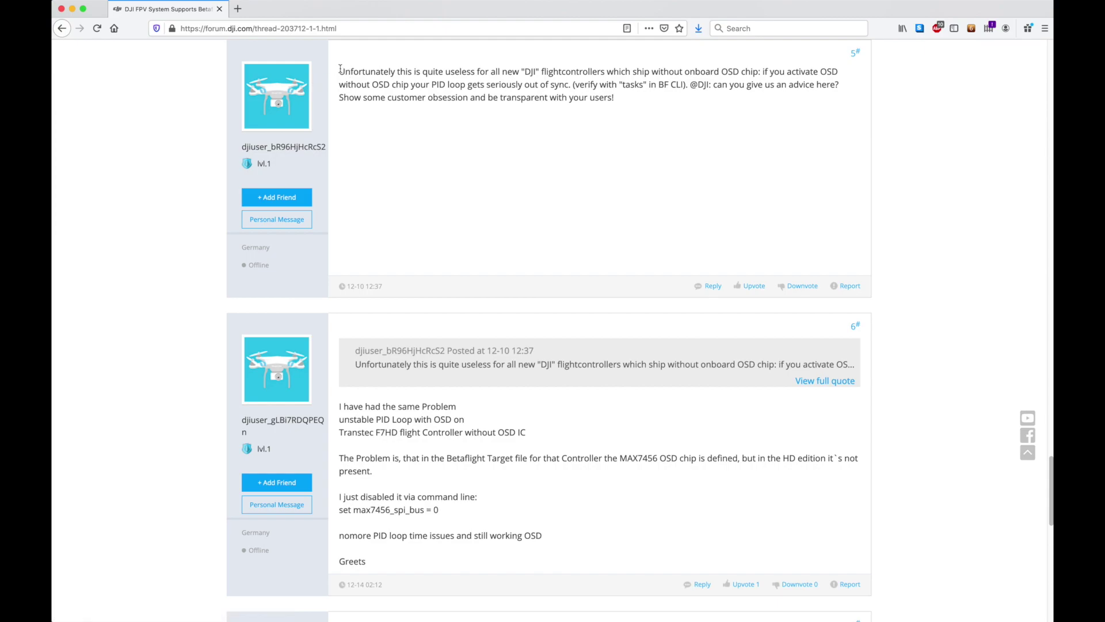
Examine the forum posts about unstable PID loops without an OSD chip, highlighting the complaint, affected controller and suggested CLI command
left_click_drag(340, 70, 634, 111)
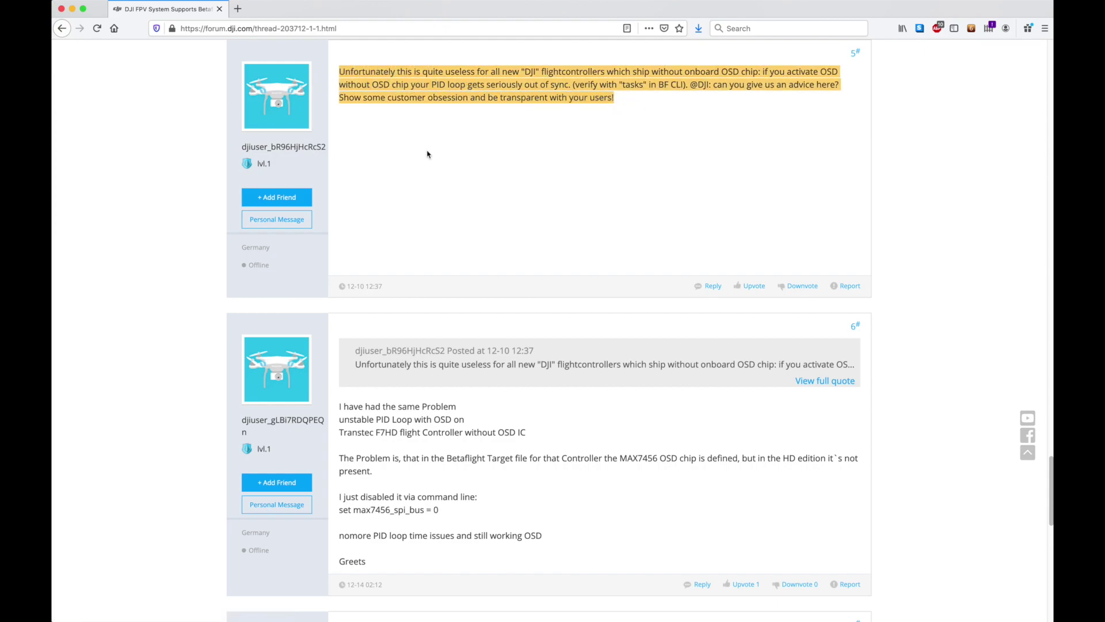
left_click_drag(239, 146, 322, 146)
left_click(398, 125)
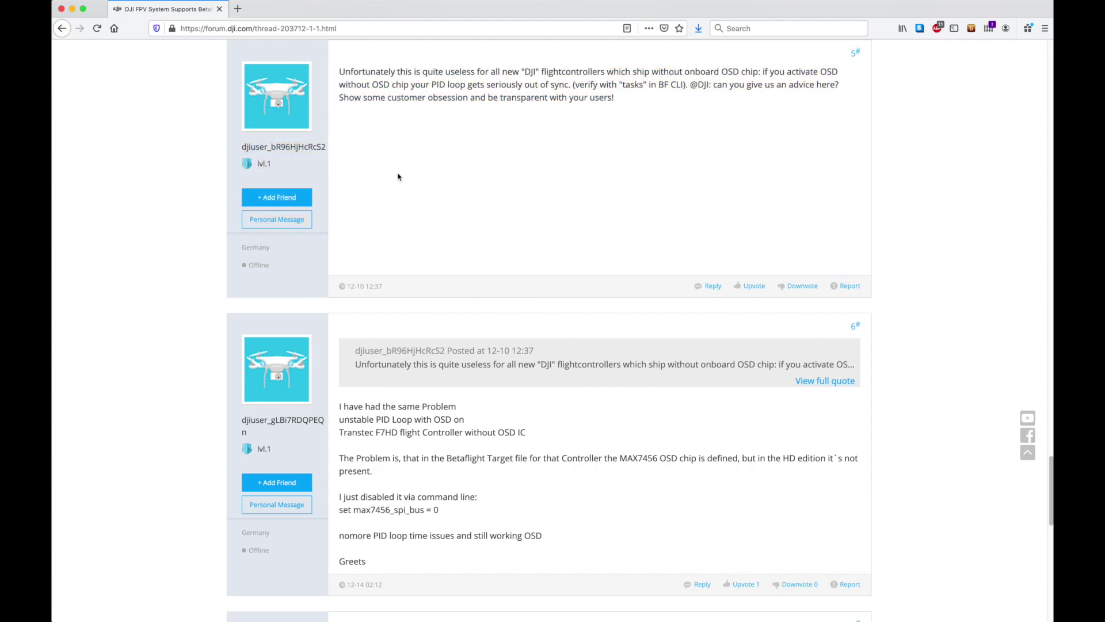
double_click(293, 415)
left_click(521, 396)
left_click_drag(340, 433, 525, 437)
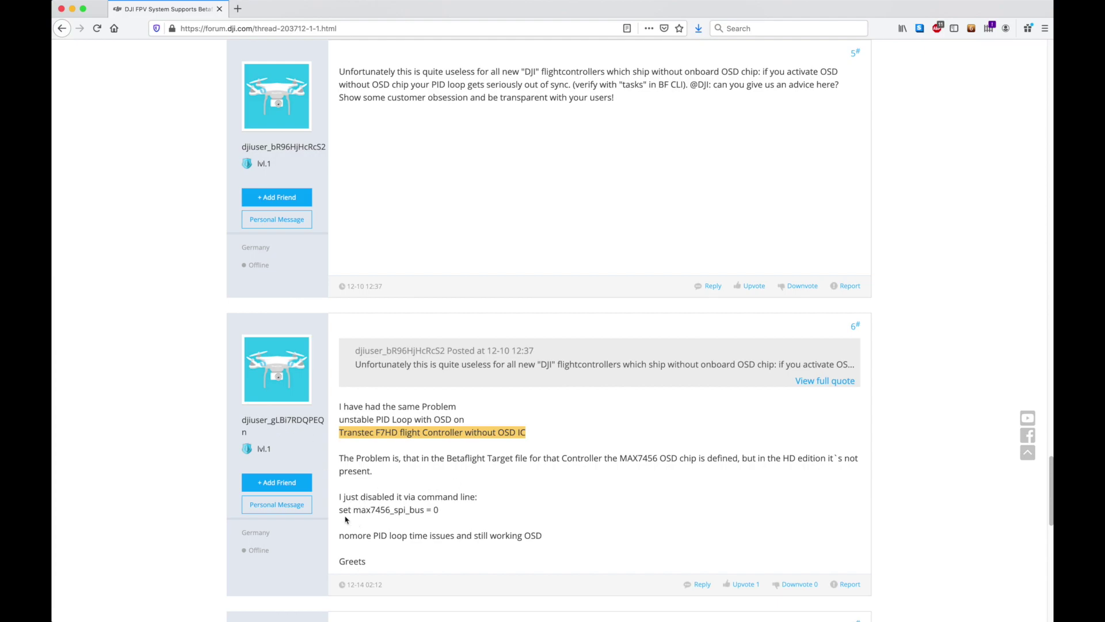
left_click_drag(339, 511, 441, 514)
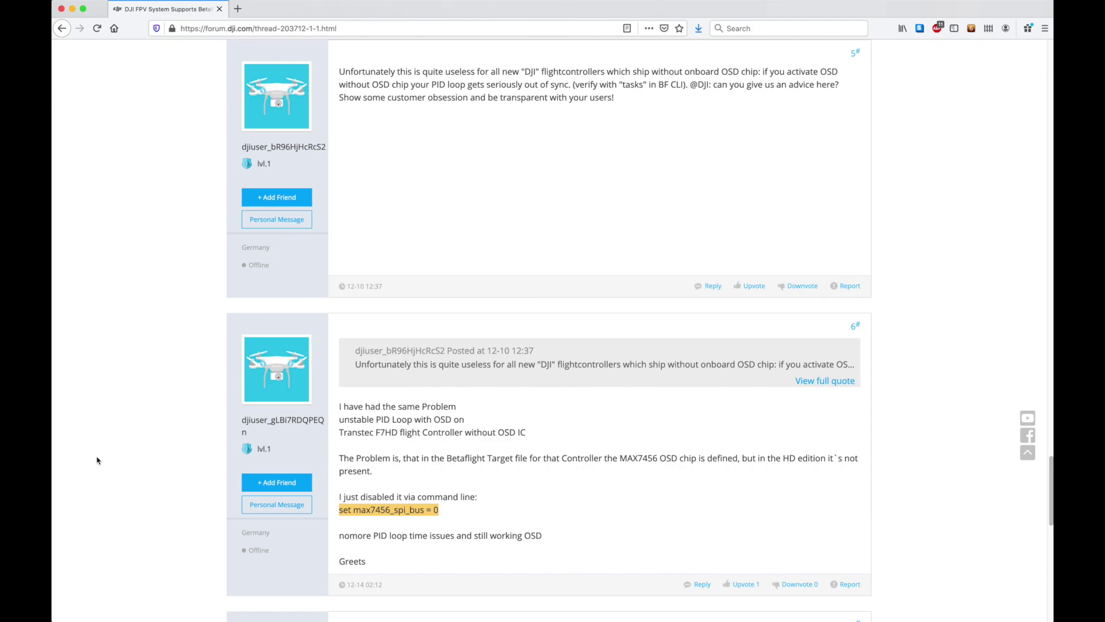
Switch to Betaflight Configurator, connect to the flight controller, and check the OSD setting among the configuration's other features
left_click(26, 463)
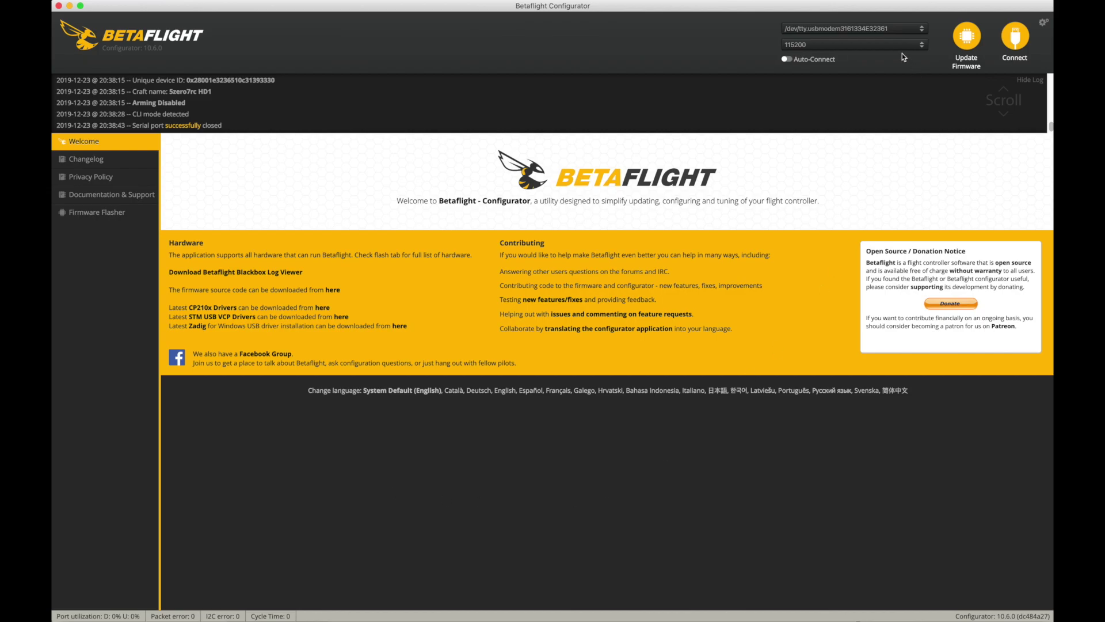
left_click(1014, 38)
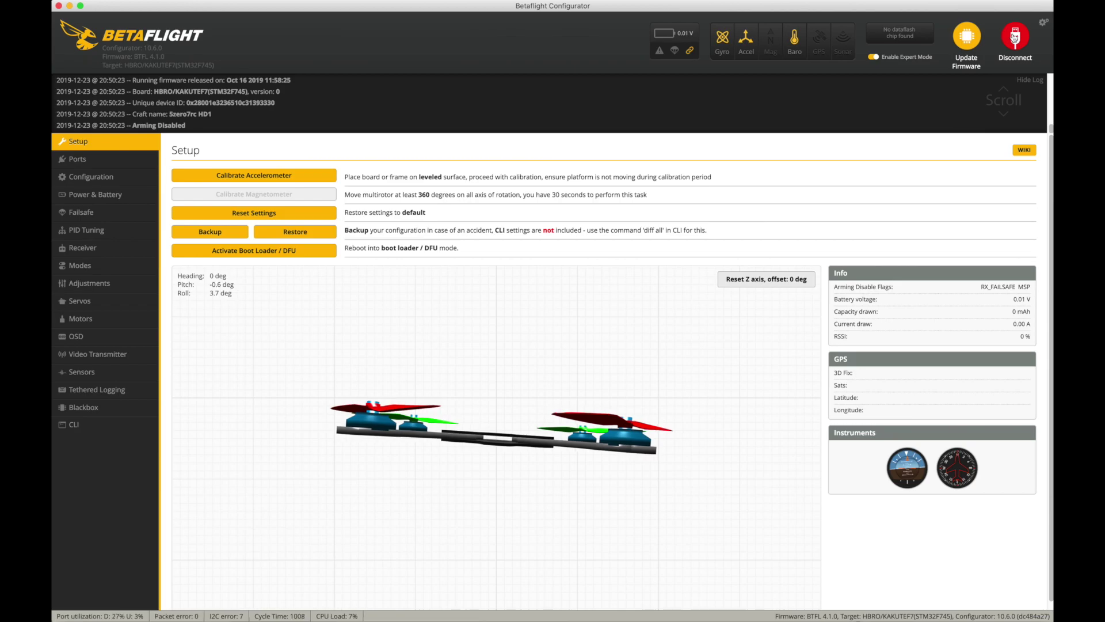
left_click(119, 185)
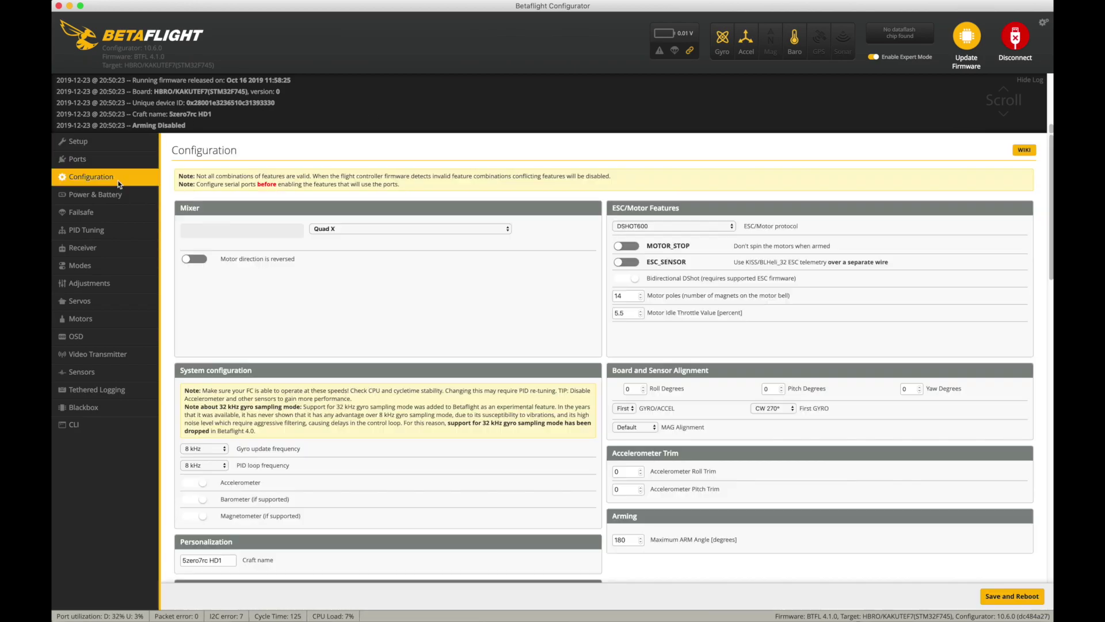
scroll(242, 452, "down", 10)
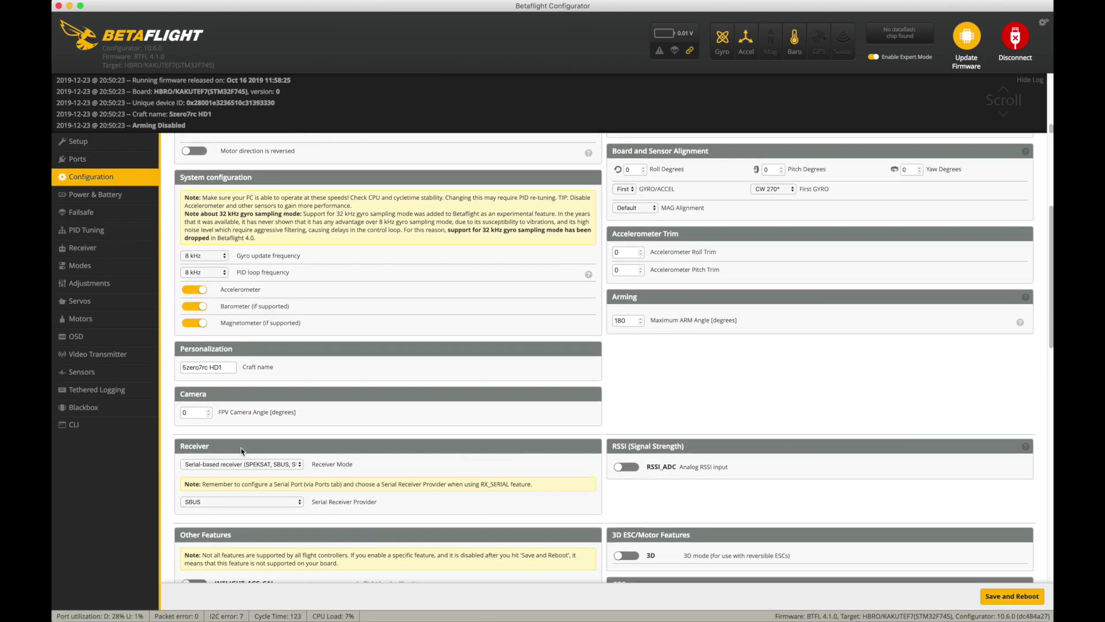
scroll(243, 451, "down", 3)
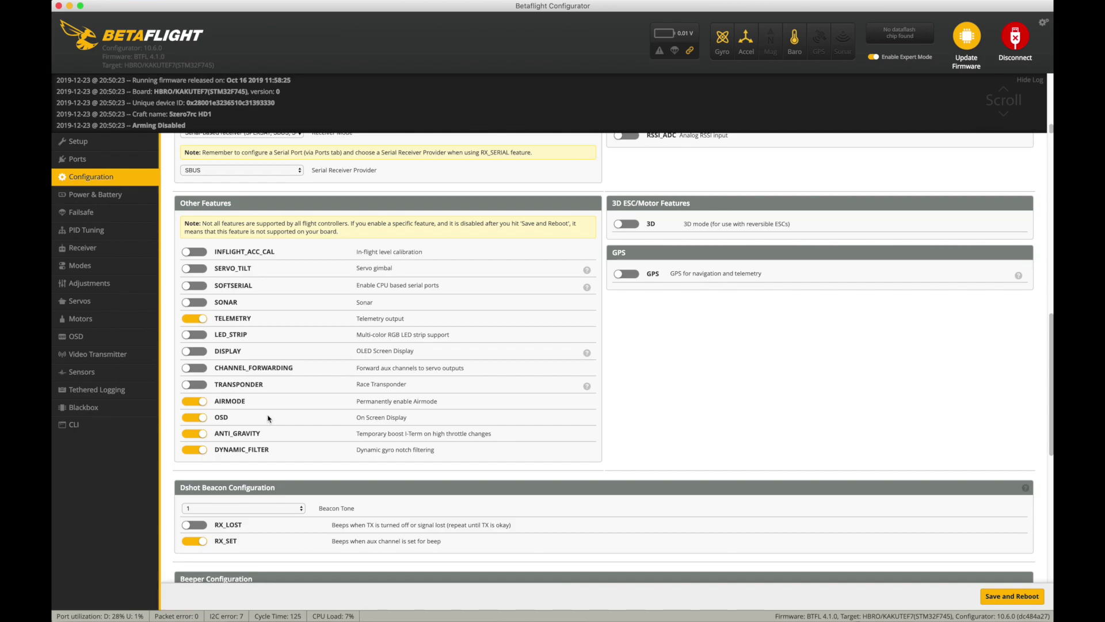
Run the tasks command in the CLI and inspect the GYRO/PID task's rate
left_click(104, 423)
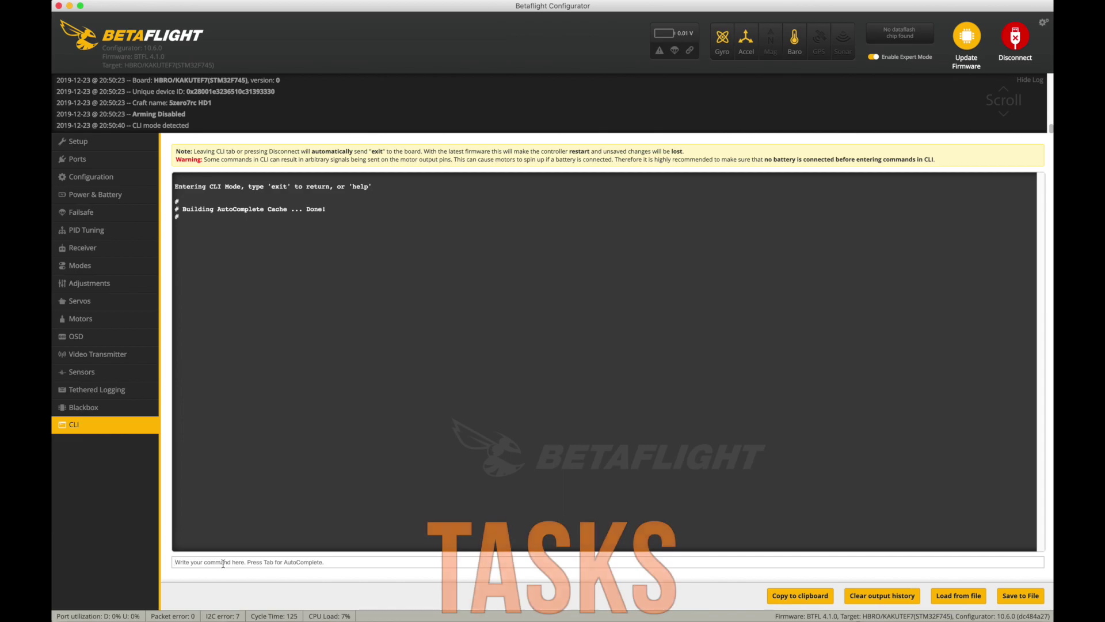
type("tasks")
key("Return")
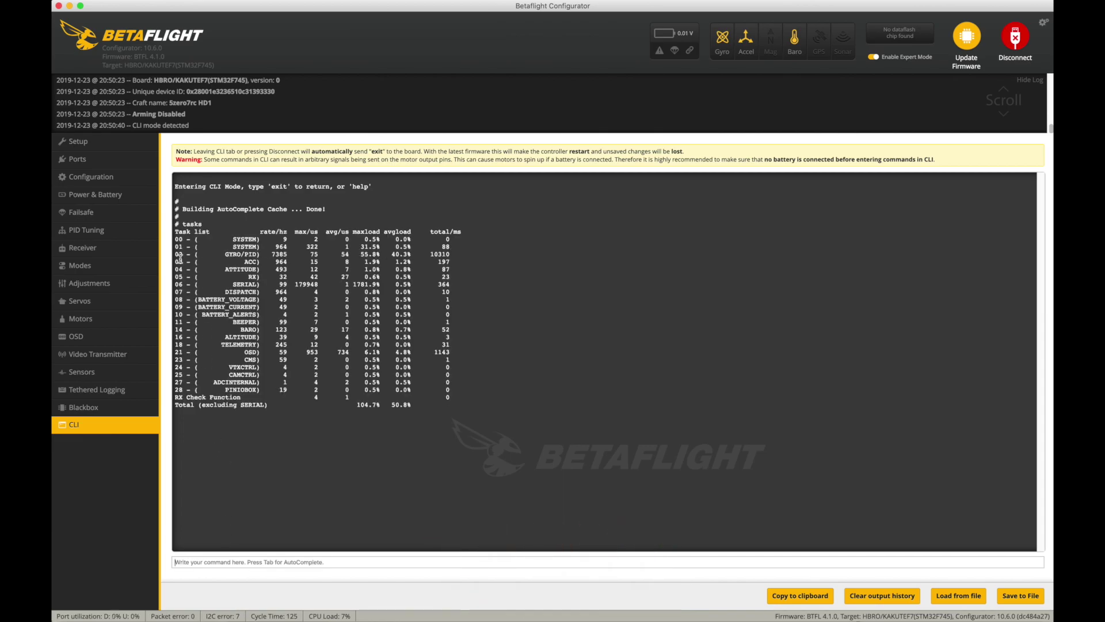
left_click_drag(278, 252, 313, 254)
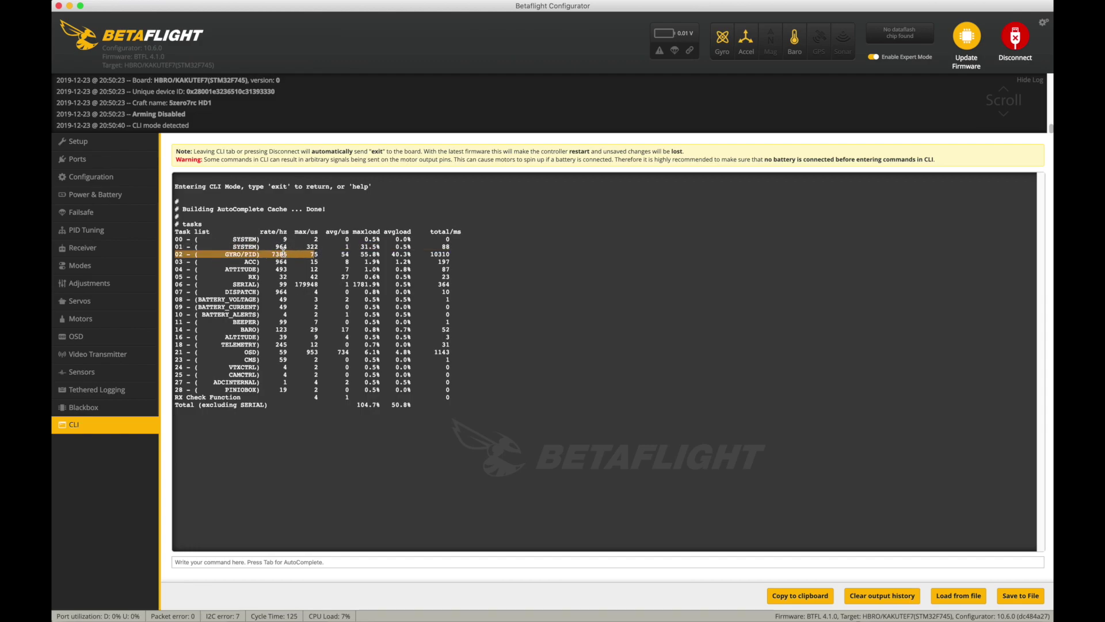
double_click(279, 254)
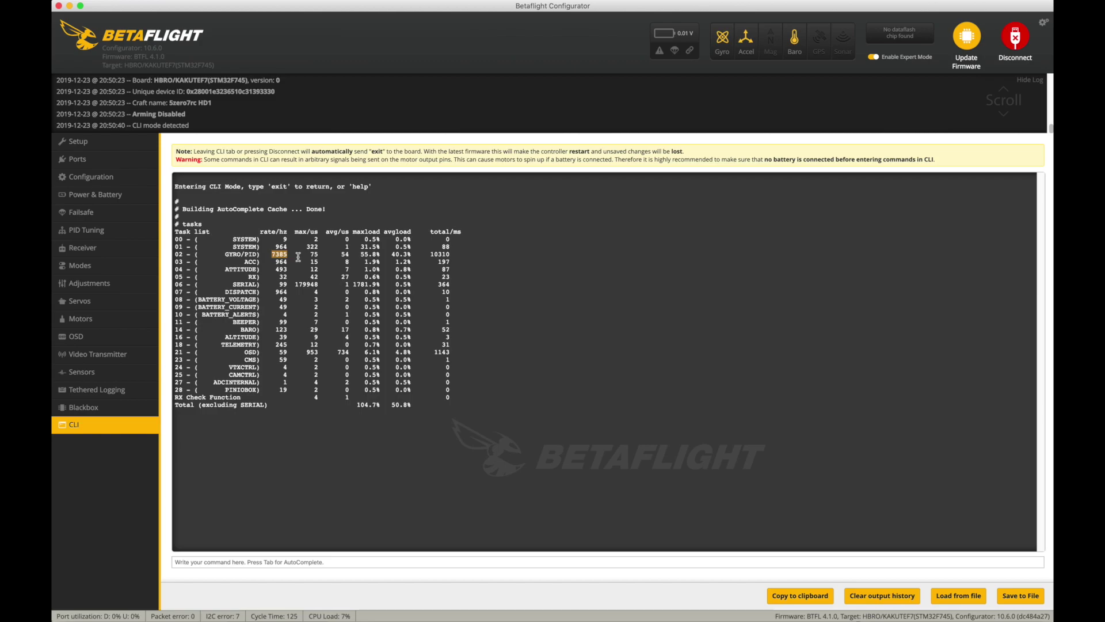
Rerun the tasks command three times and compare the GYRO/PID rates across the outputs
left_click(305, 560)
type("taks")
key("Return")
type("tasks")
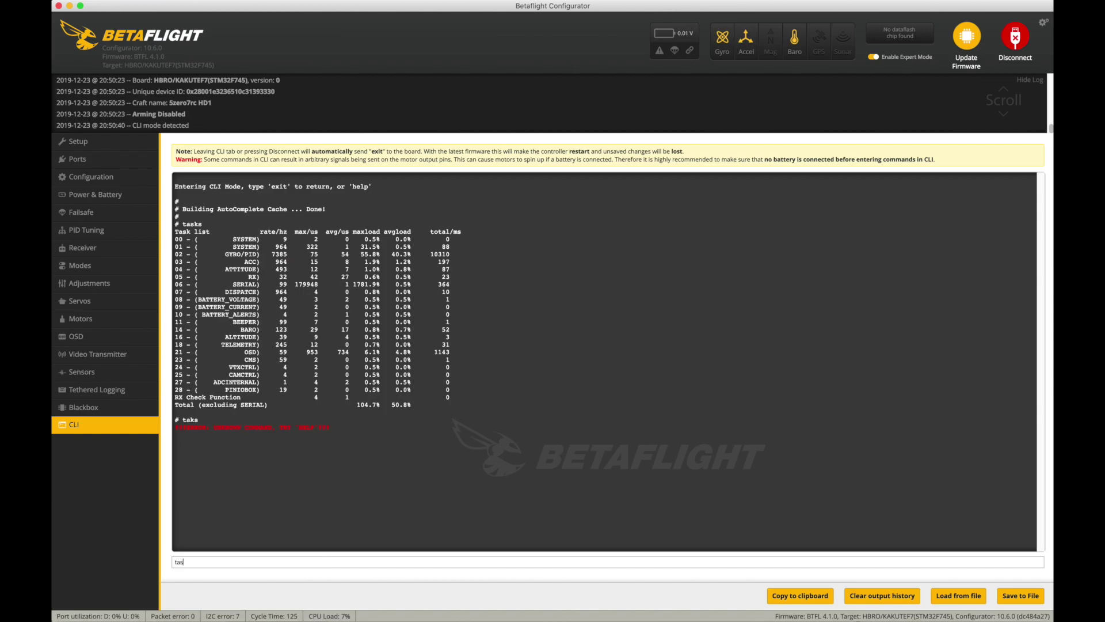
key("Return")
key("Up")
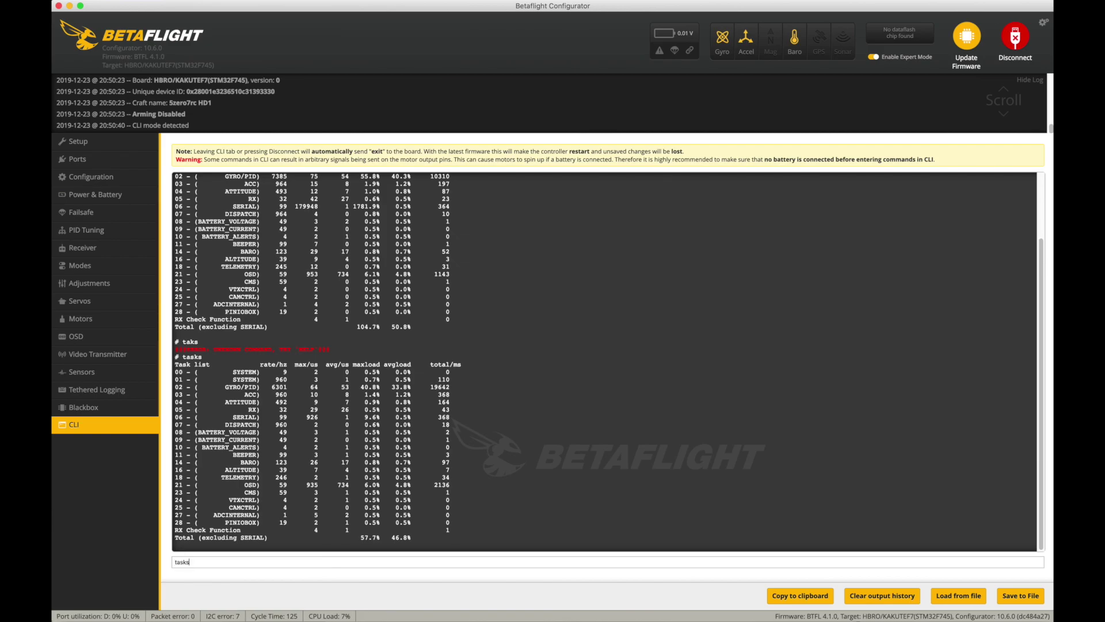
key("Return")
key("Up")
key("Return")
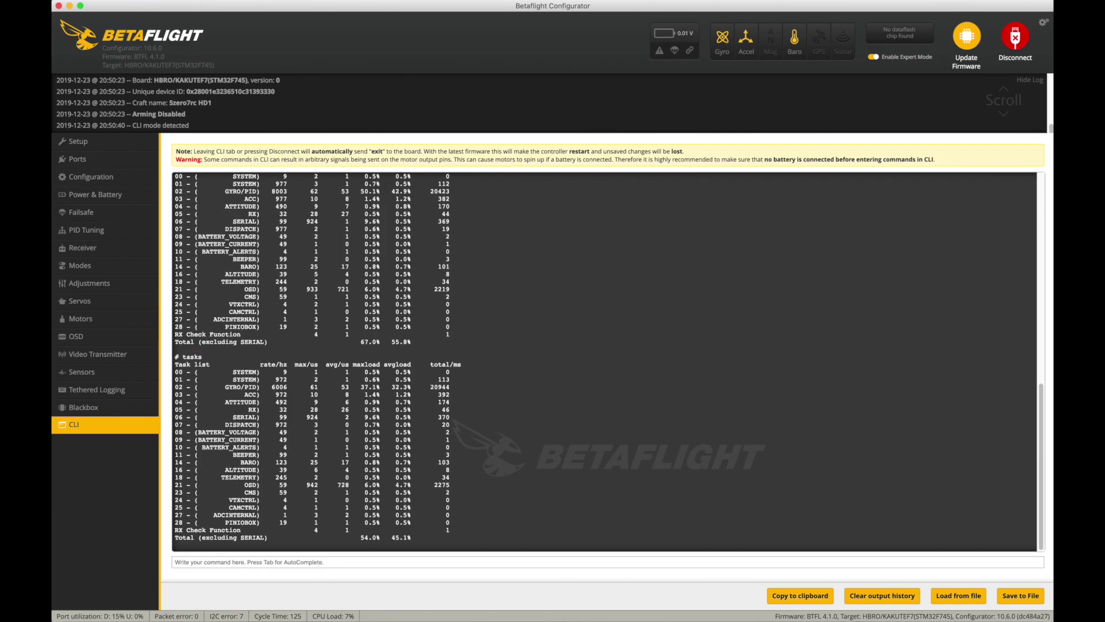
double_click(279, 387)
scroll(279, 387, "up", 1)
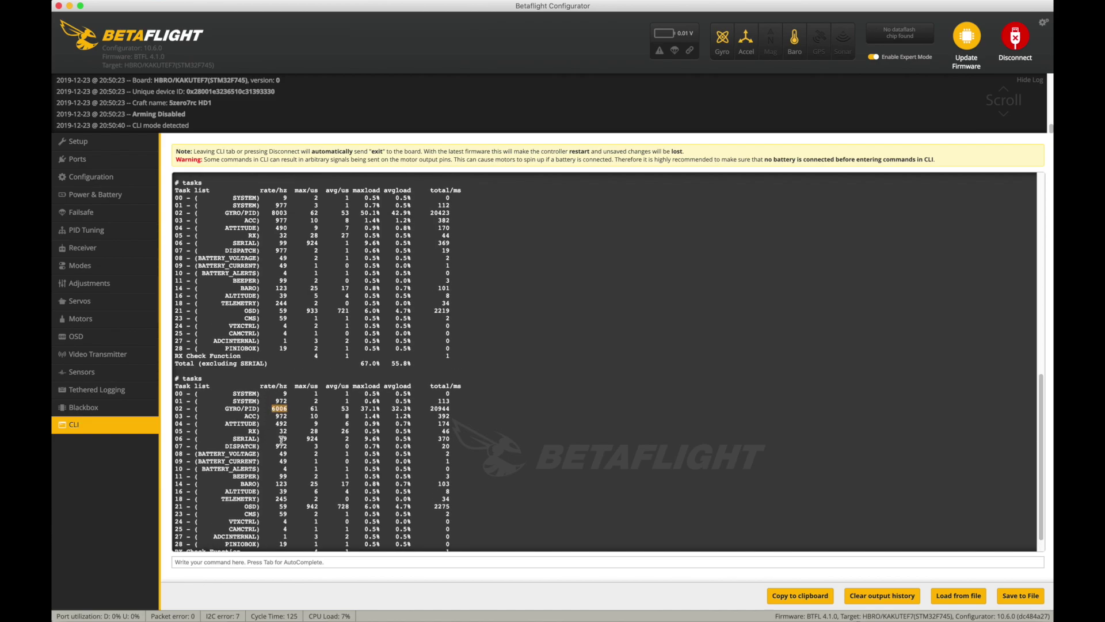
Keep repeating the tasks command to check how much the GYRO/PID rate fluctuates between samples
left_click(295, 563)
key("Up")
key("Return")
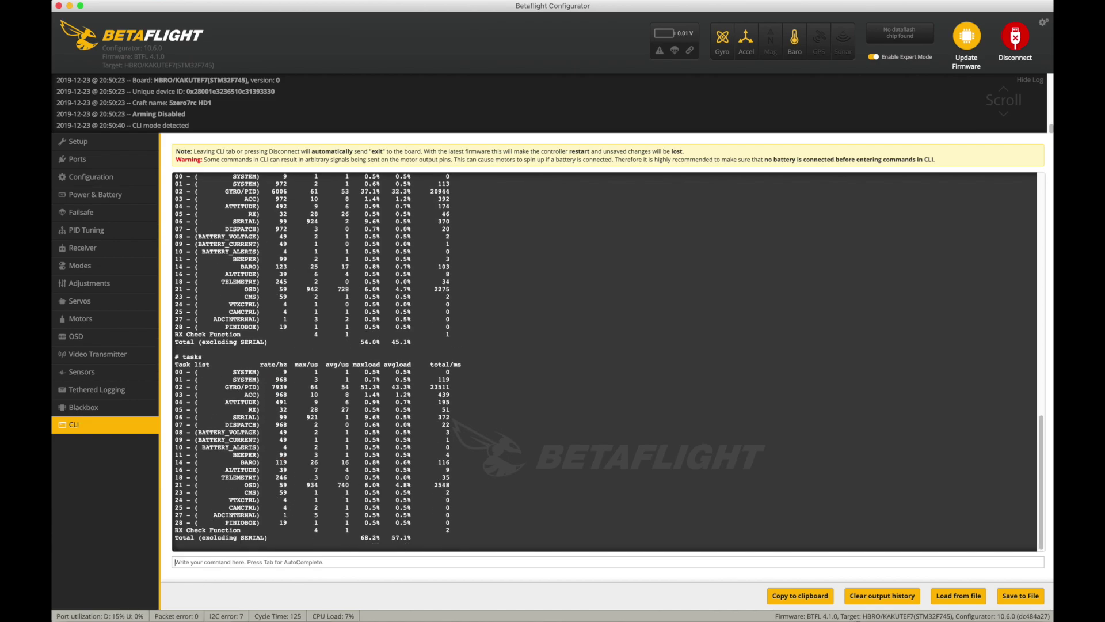
key("Up")
key("Return")
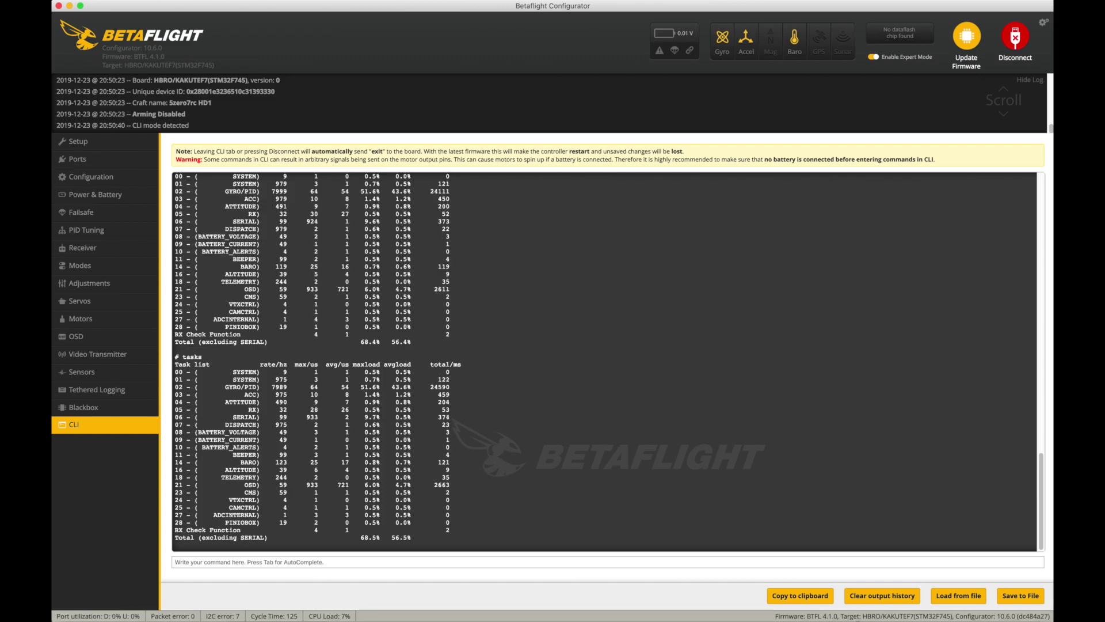
key("Up")
key("Return")
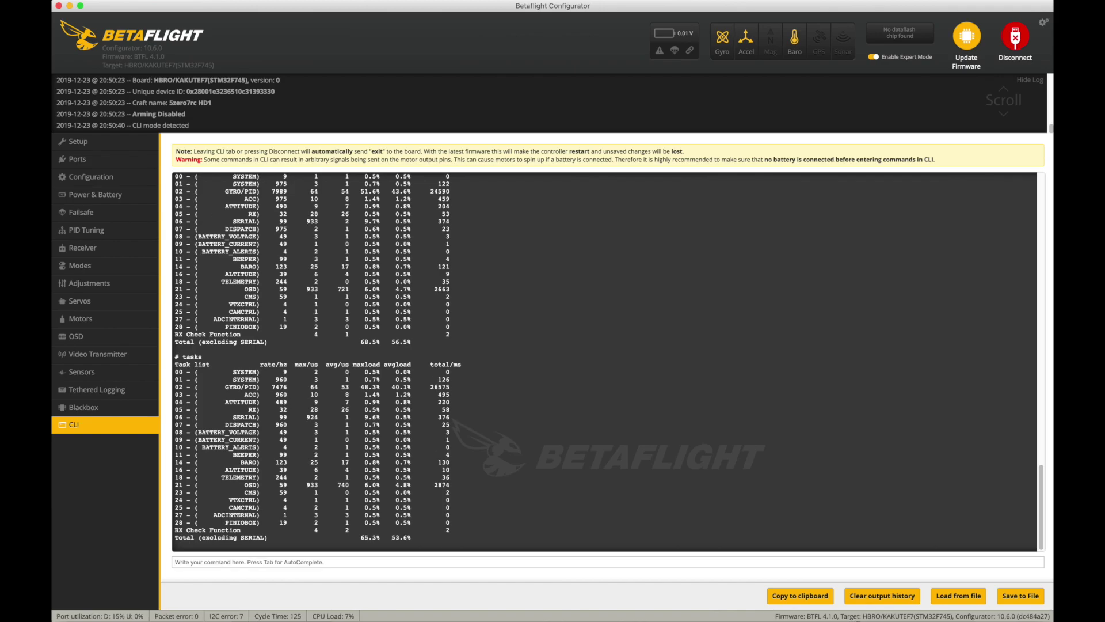
key("Up")
key("Return")
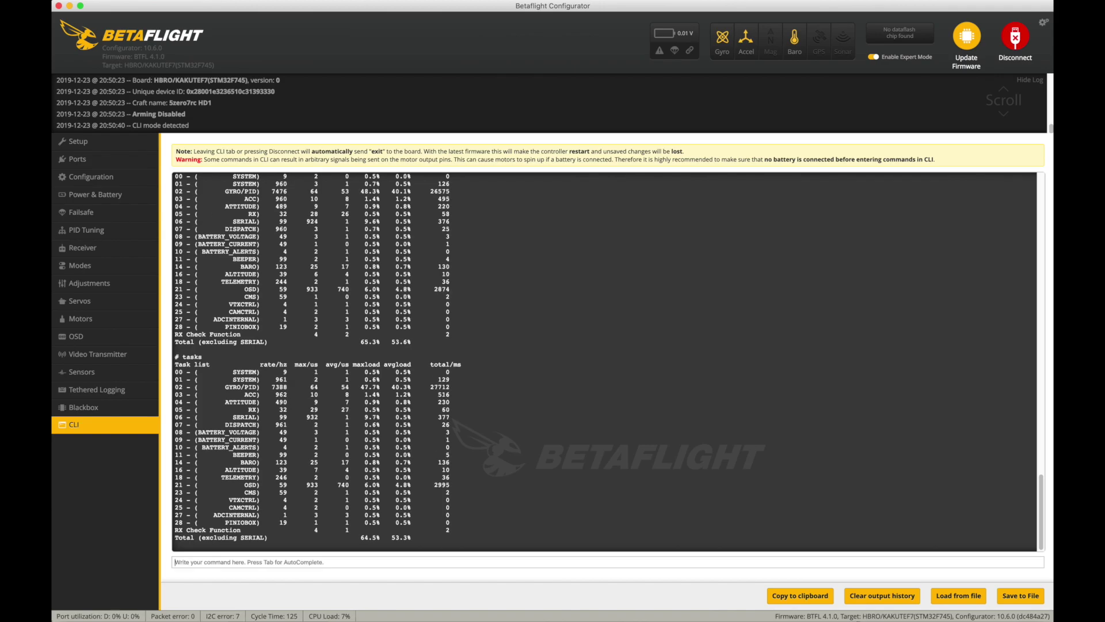
key("Up")
key("Up")
key("Return")
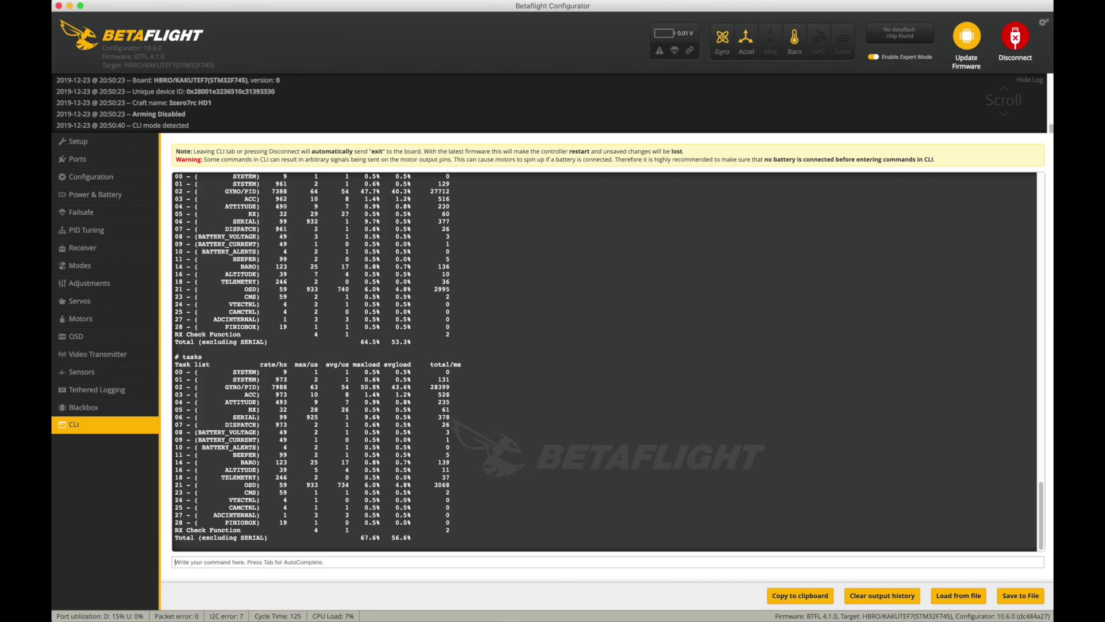
key("Up")
key("Return")
key("Up")
key("Return")
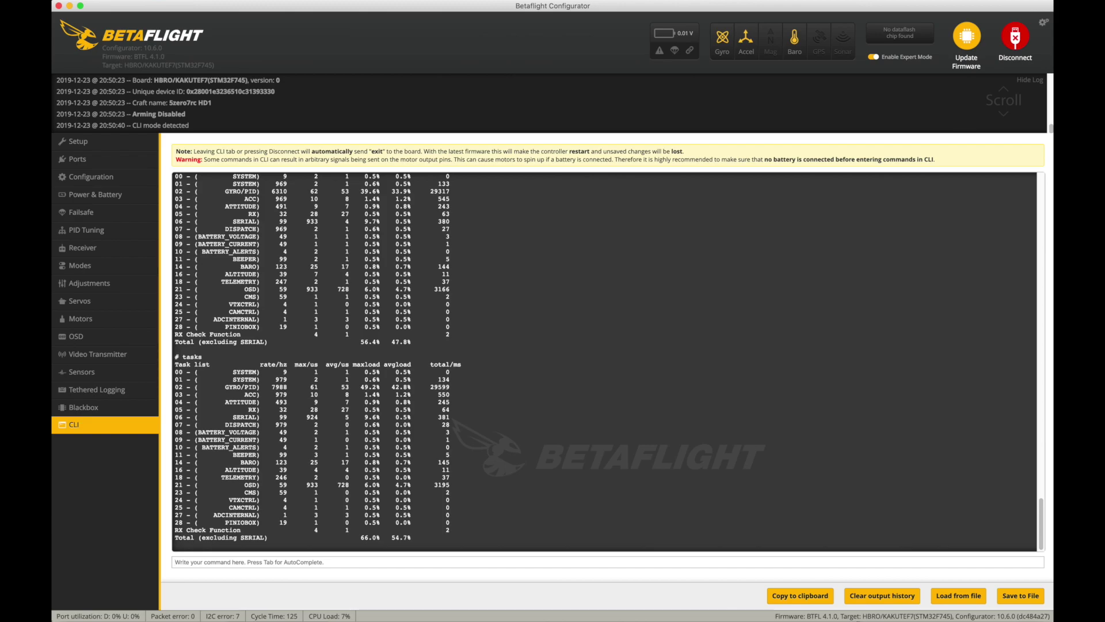
Copy the command "set max7456_spi_bus = 0" from the forum reply and return to the Betaflight Configurator CLI
left_click_drag(340, 510, 440, 516)
key("super+c")
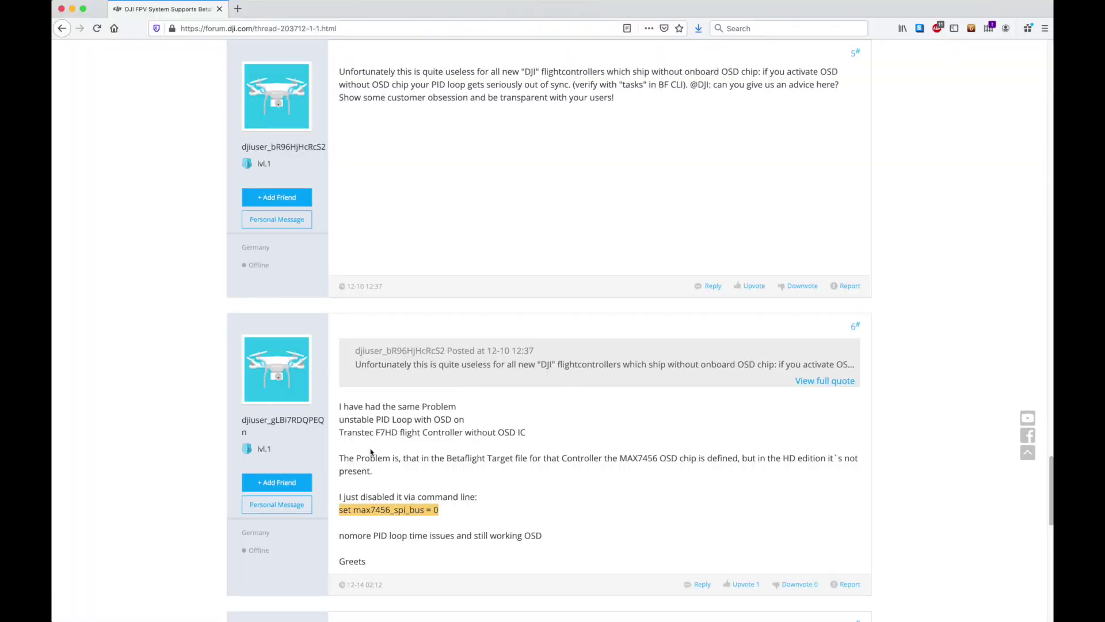
left_click(78, 179)
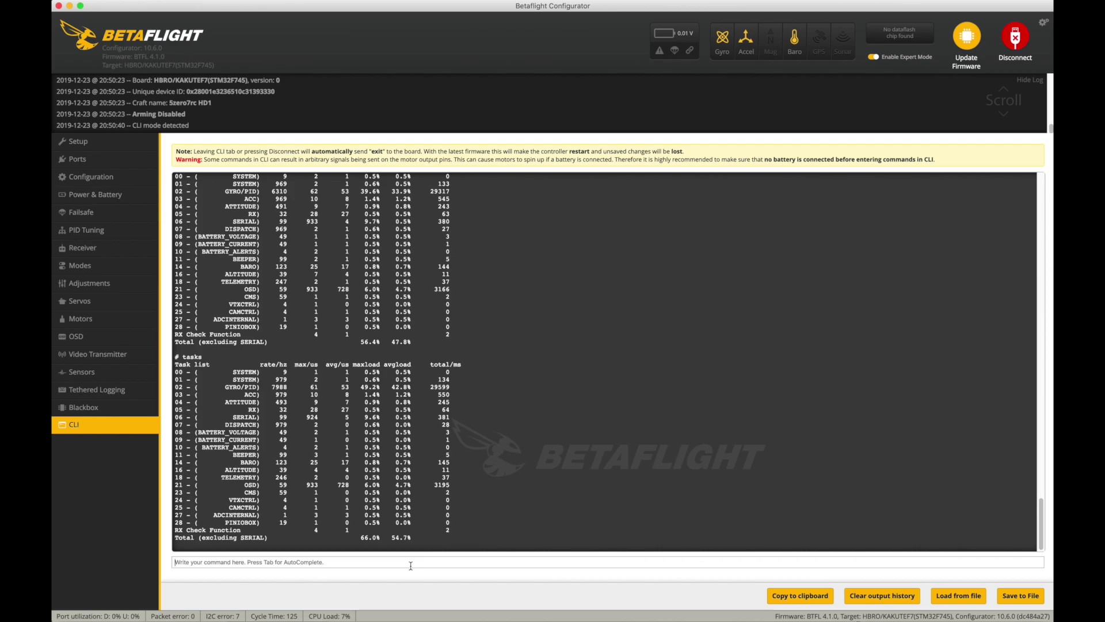
Run the dump command in the CLI and look back through the listed profile and rate settings
type("dus")
type("p")
key("Return")
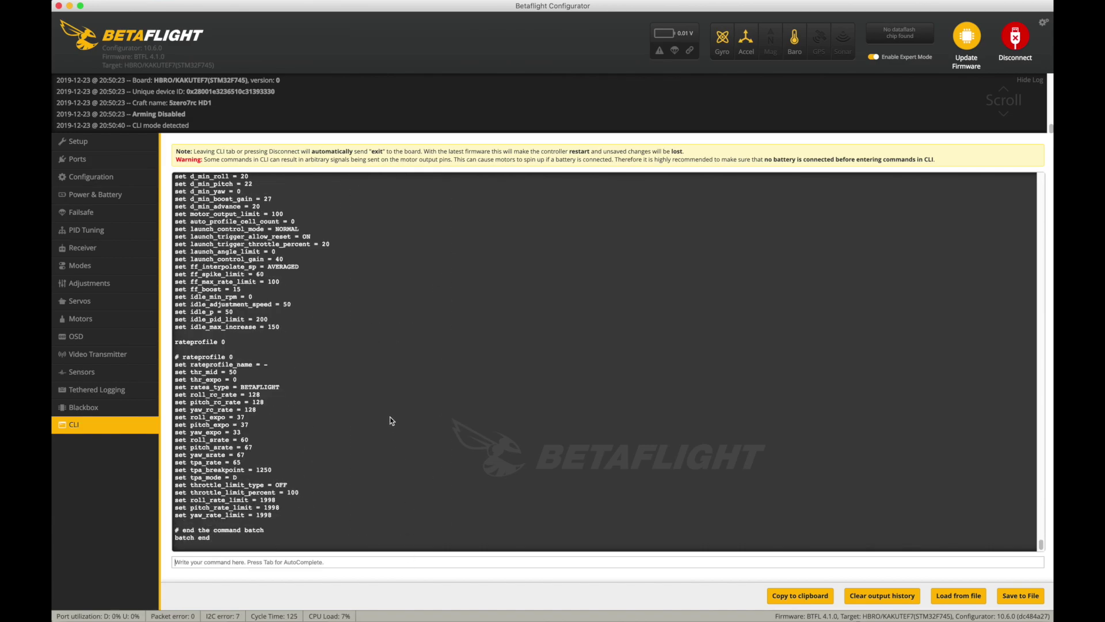
scroll(390, 421, "up", 8)
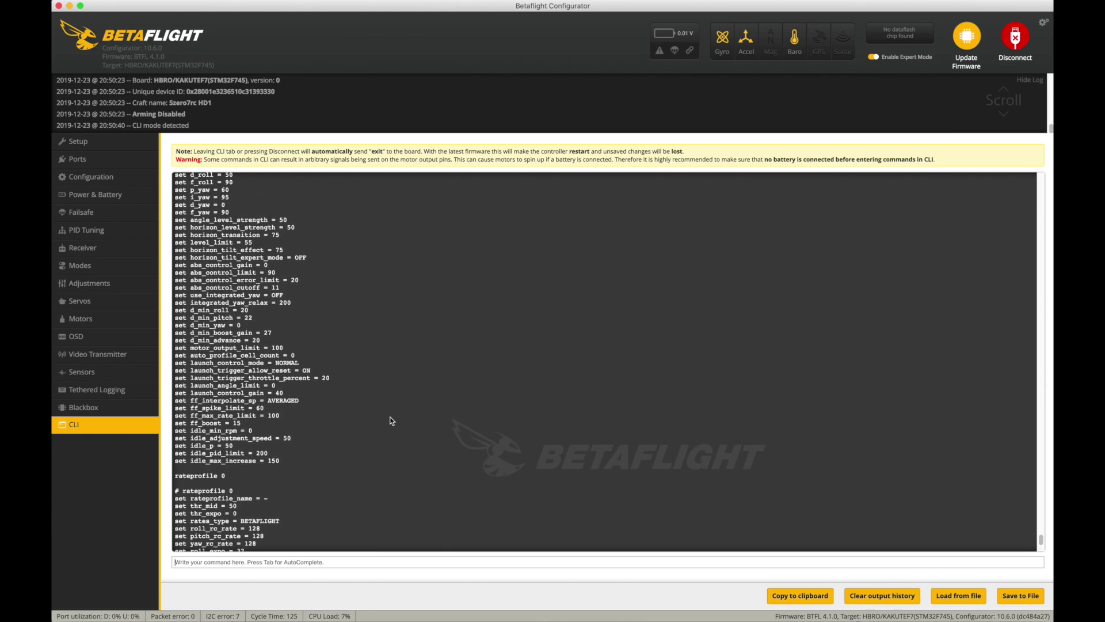
scroll(390, 421, "up", 3)
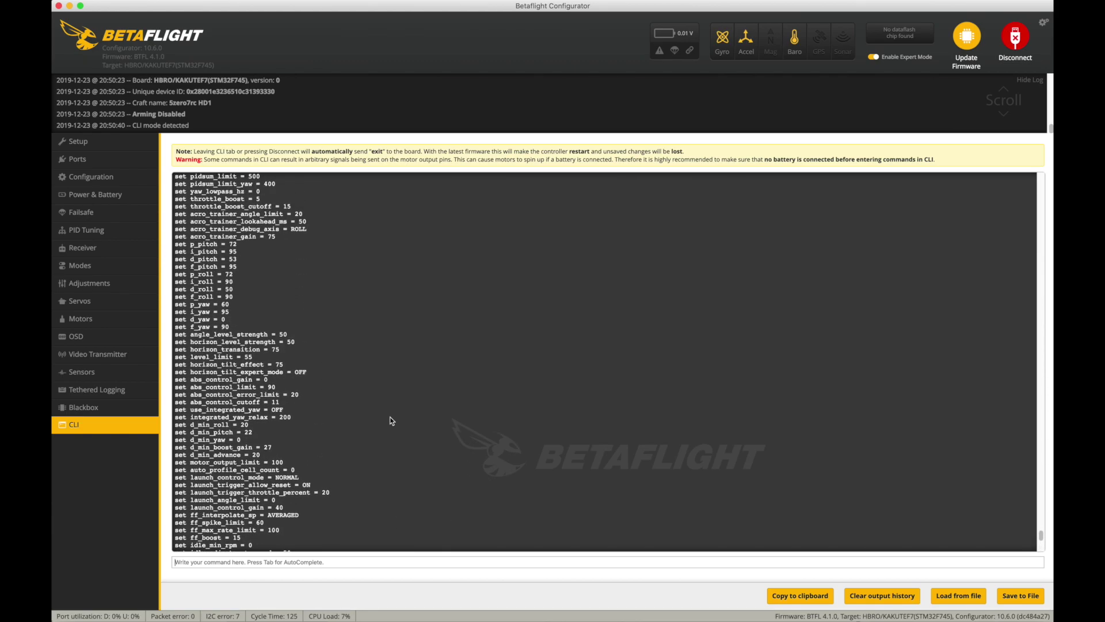
scroll(390, 421, "up", 12)
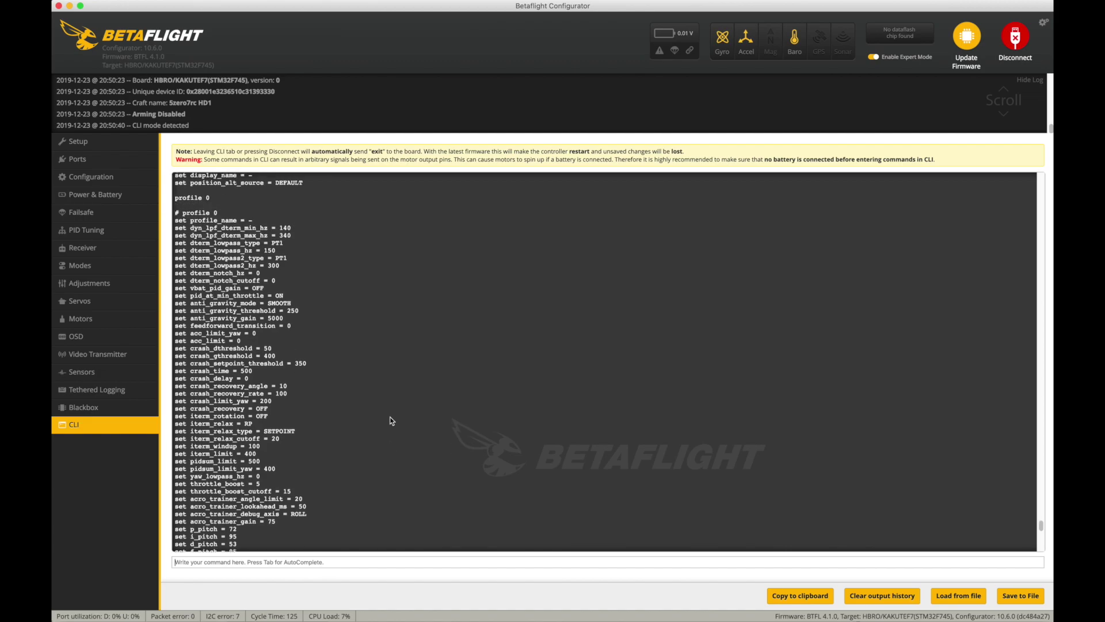
scroll(390, 421, "up", 2)
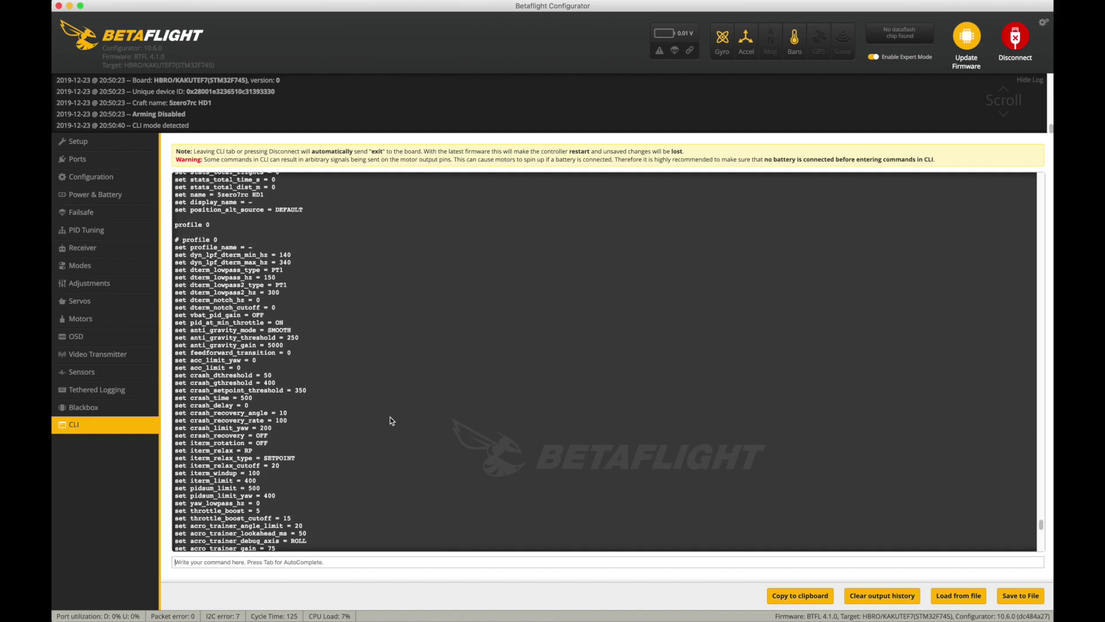
key("super+v")
key("BackSpace")
key("BackSpace")
key("BackSpace")
key("BackSpace")
key("BackSpace")
key("BackSpace")
key("BackSpace")
key("BackSpace")
key("BackSpace")
key("BackSpace")
key("BackSpace")
key("BackSpace")
key("BackSpace")
key("BackSpace")
key("BackSpace")
key("BackSpace")
key("BackSpace")
key("BackSpace")
key("BackSpace")
key("BackSpace")
Paste and run the copied command "set max7456_spi_bus = 0" in the CLI
scroll(347, 378, "down", 10)
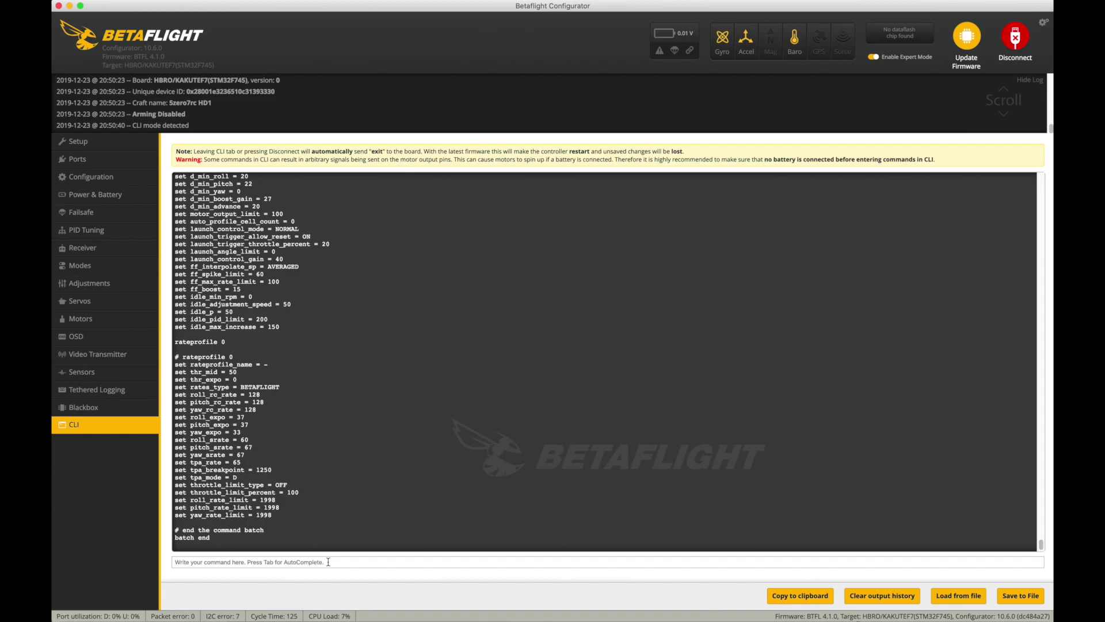
key("super+v")
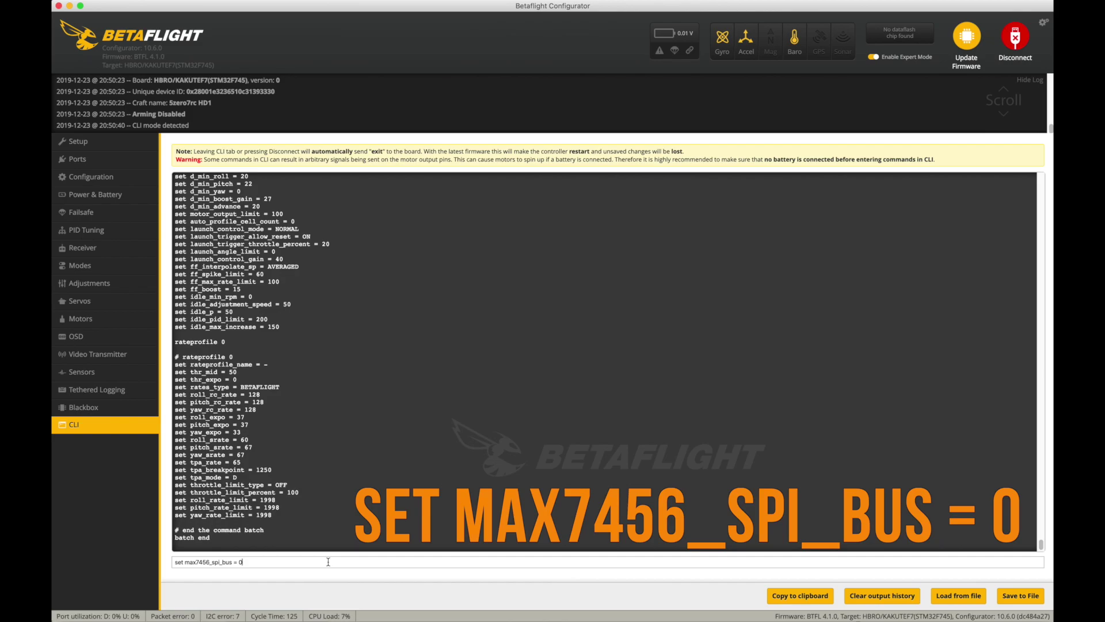
key("Return")
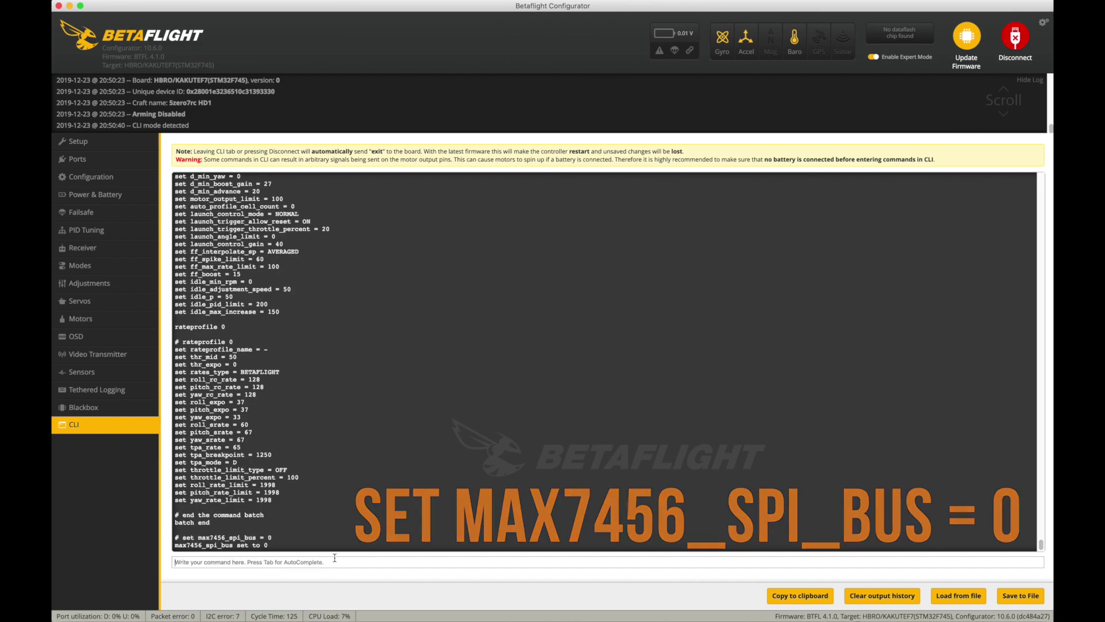
Save the CLI changes with the save command and reconnect to the flight controller
type("save")
key("Return")
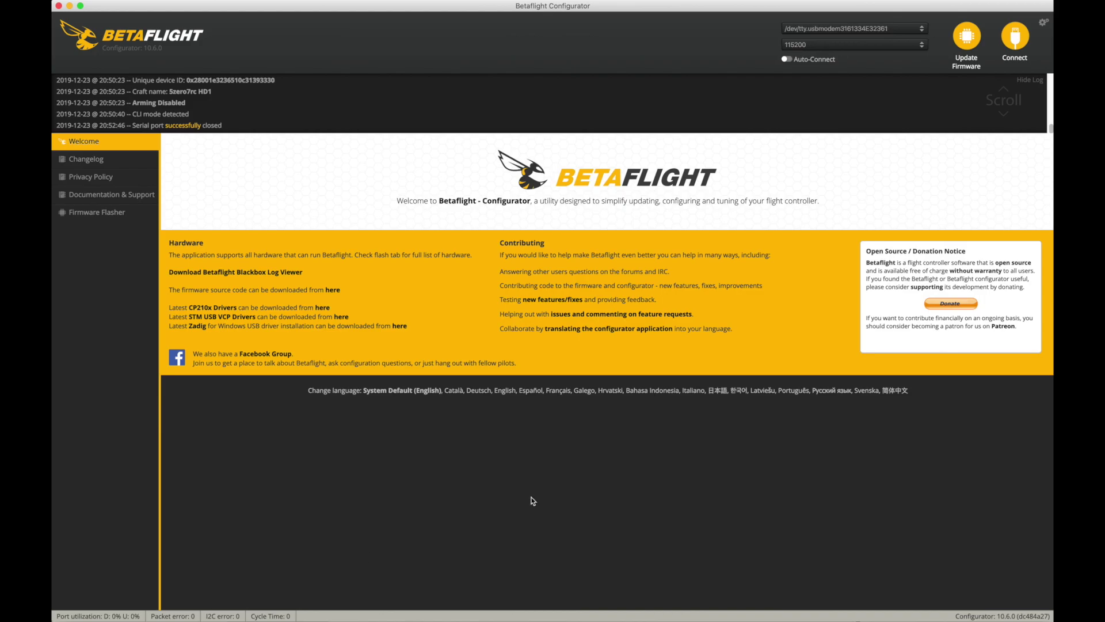
left_click(1014, 32)
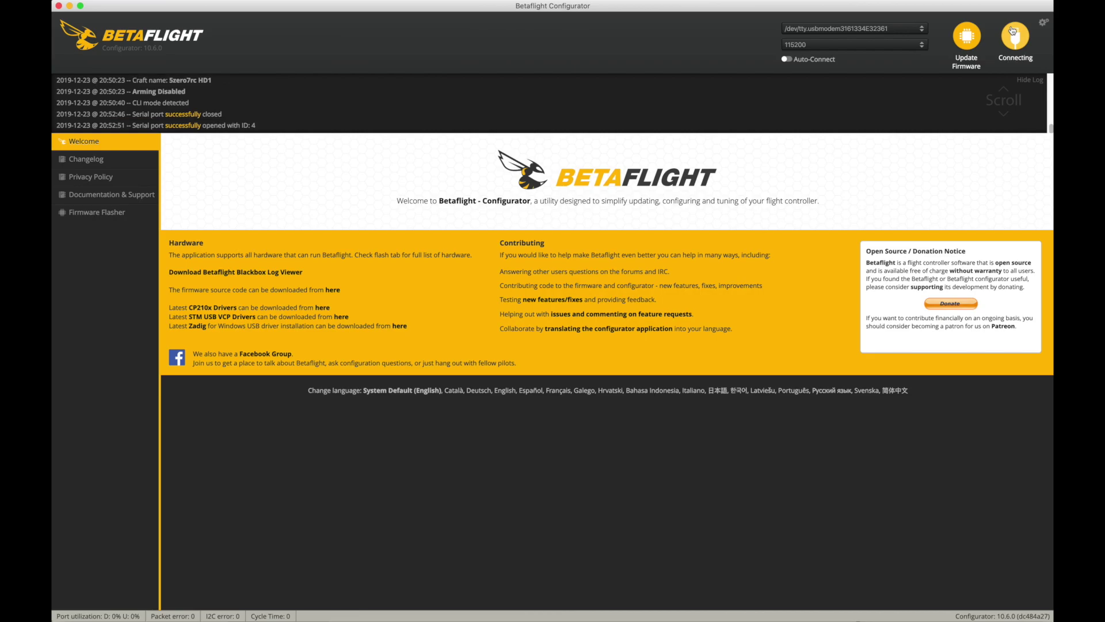
Connect to the flight controller and examine the gyro update, PID loop frequency and OSD feature settings in its configuration
left_click(1016, 42)
left_click(1016, 42)
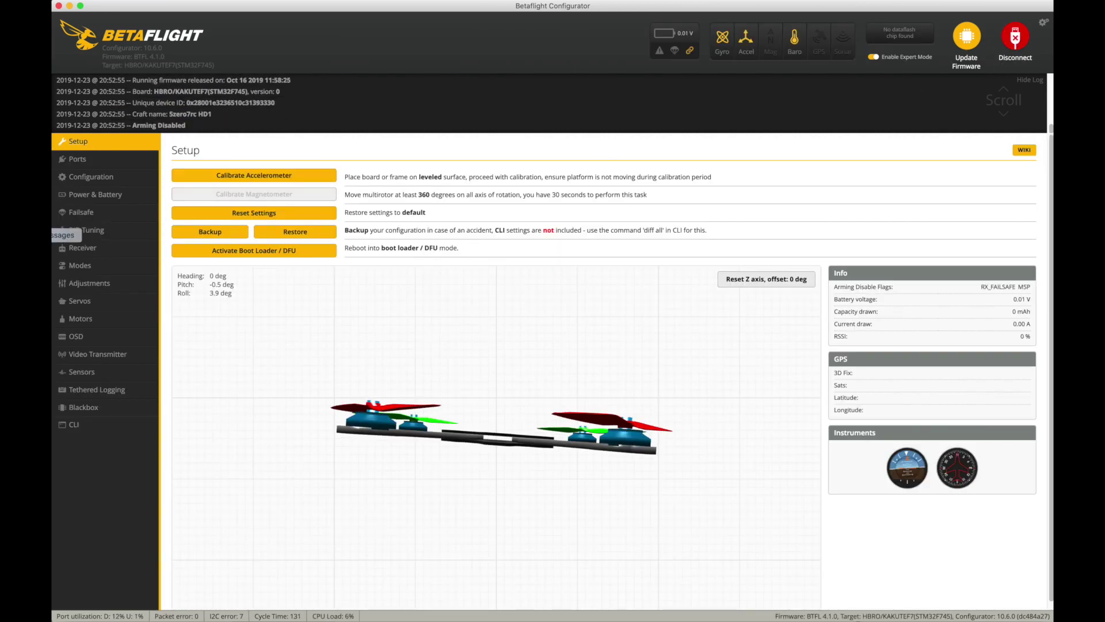
left_click(106, 183)
scroll(311, 425, "down", 5)
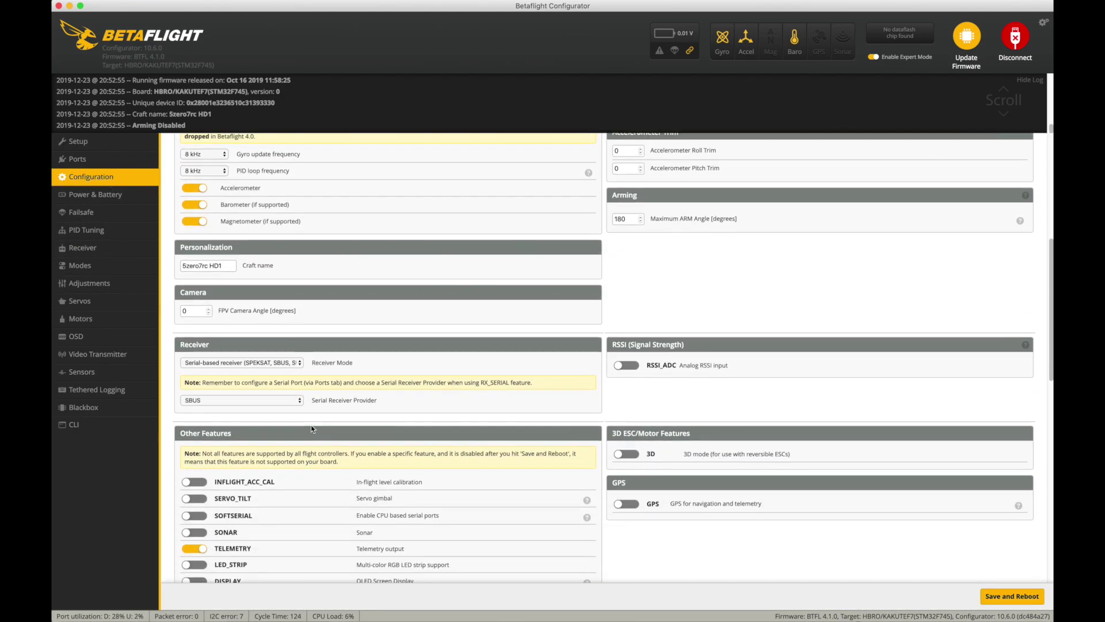
scroll(257, 432, "down", 5)
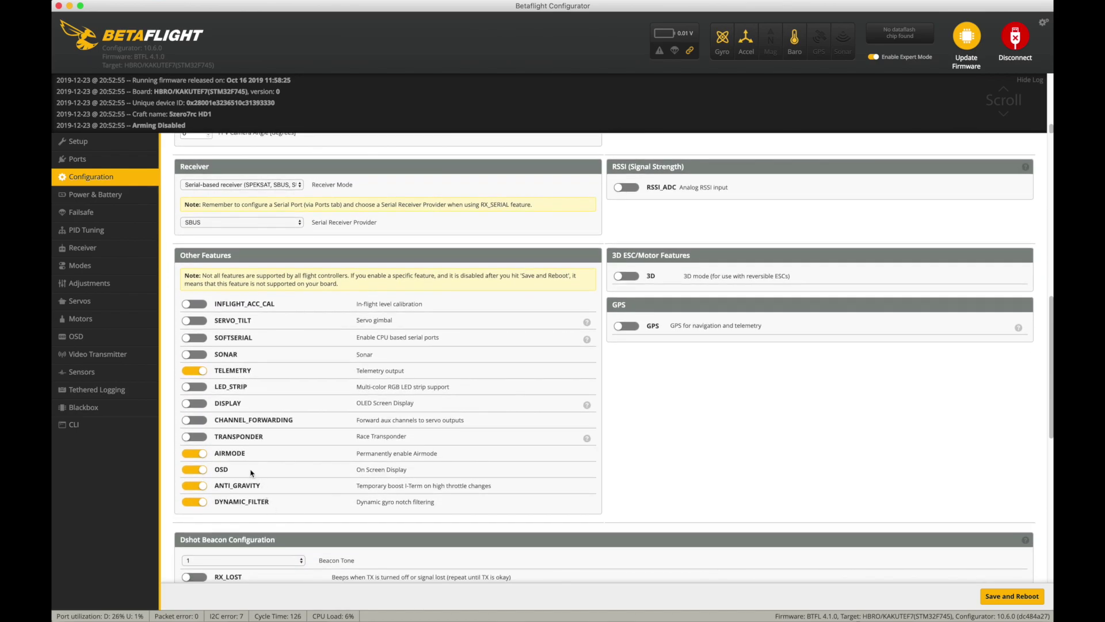
scroll(251, 473, "up", 2)
scroll(251, 471, "up", 1)
scroll(251, 471, "down", 3)
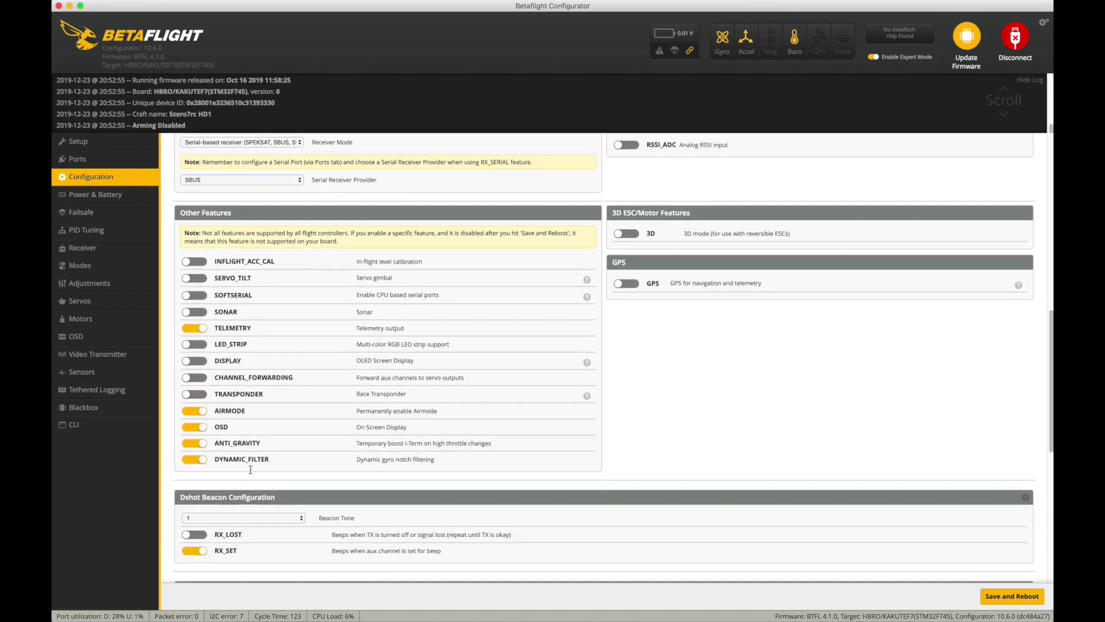
scroll(251, 471, "up", 5)
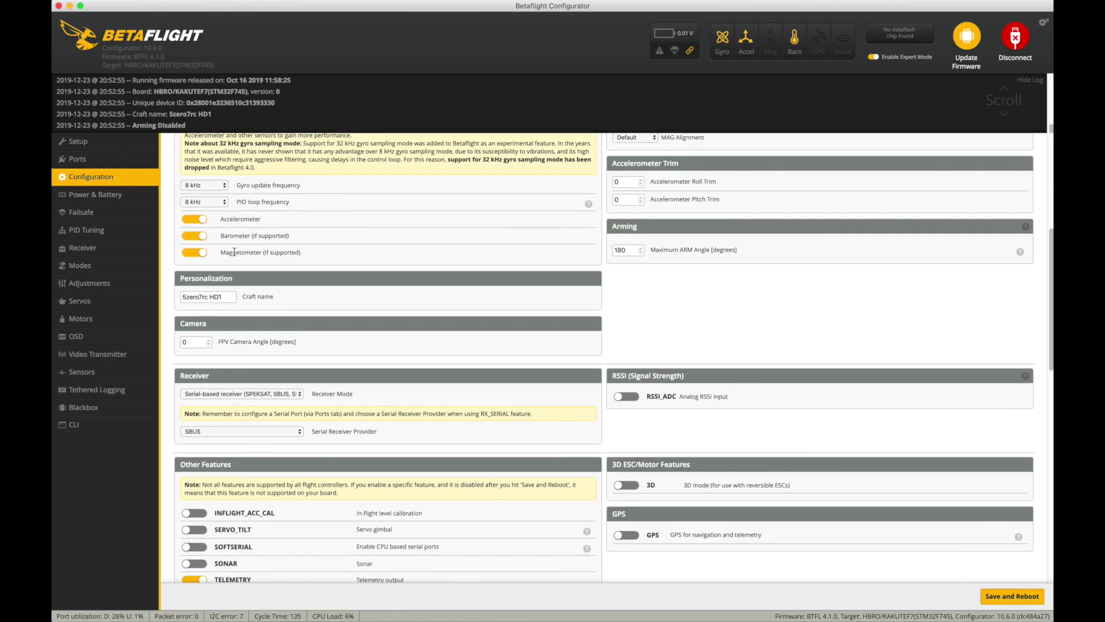
scroll(334, 380, "down", 15)
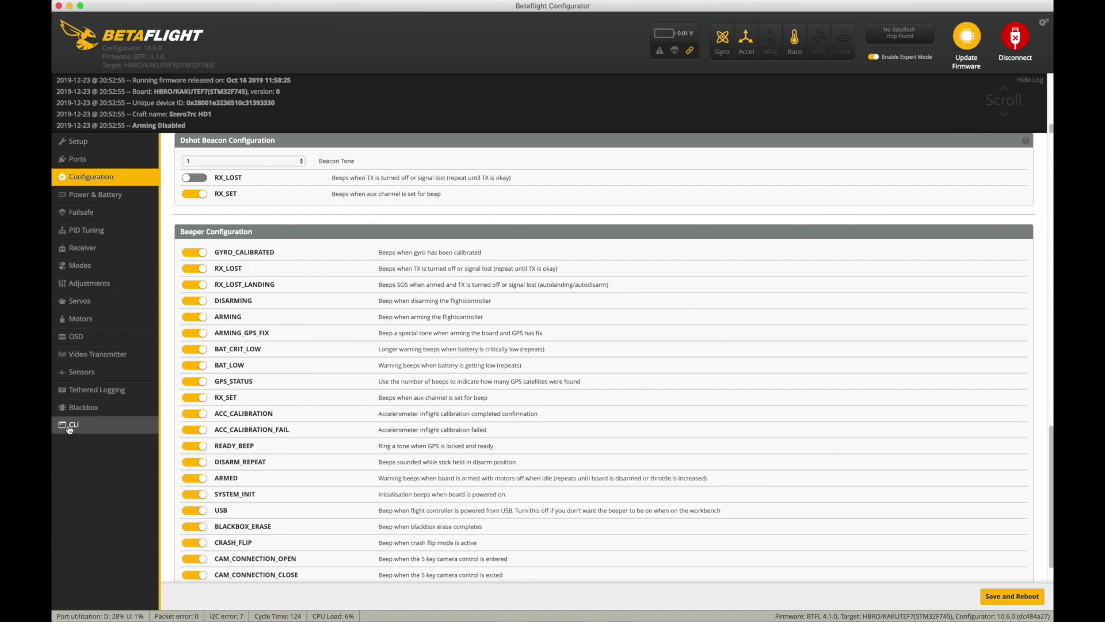
Open the CLI and run the tasks command to list the rate and load of each task
left_click(74, 430)
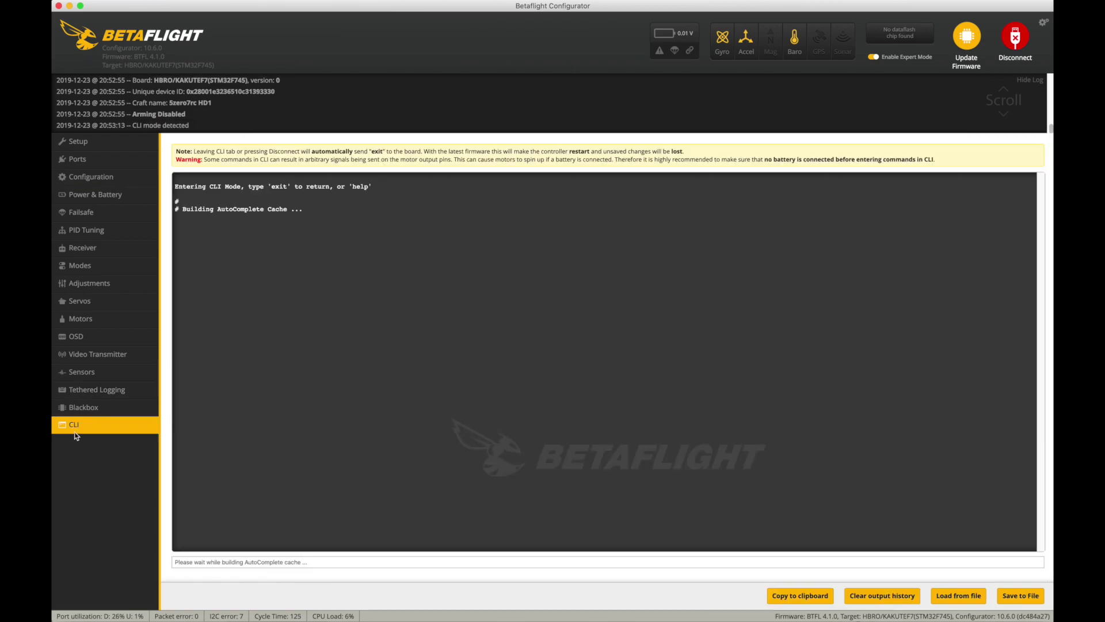
left_click(373, 562)
type("tasks")
key("Return")
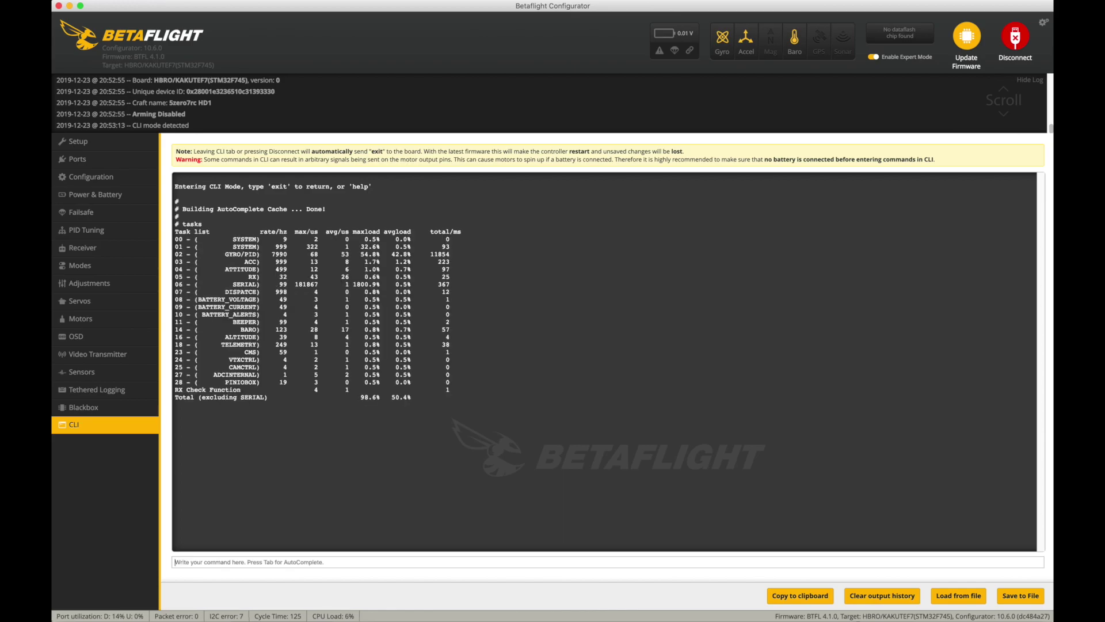
Rerun the tasks command repeatedly to check how stable the GYRO/PID rate is across successive readings
type("tas")
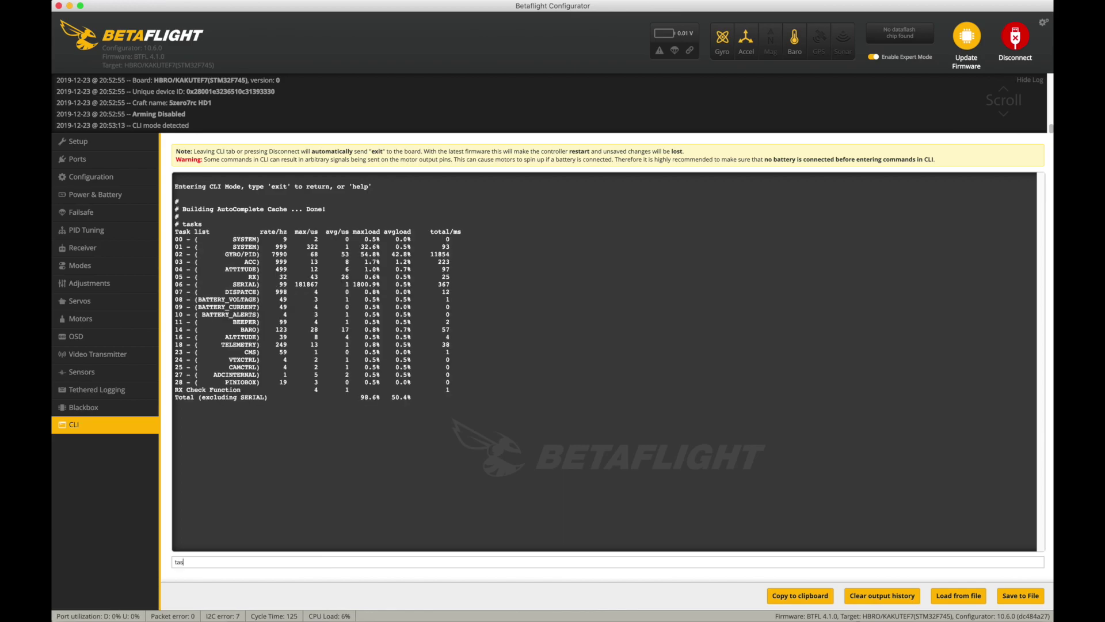
type("ks")
key("Return")
type("tasks")
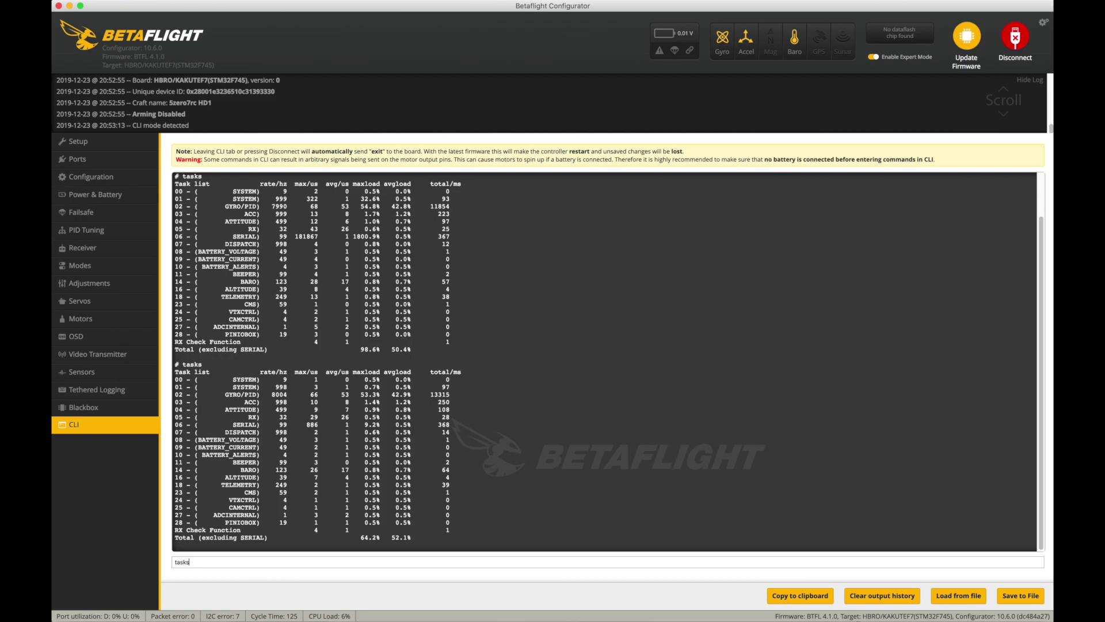
key("Return")
type("tasks")
key("Return")
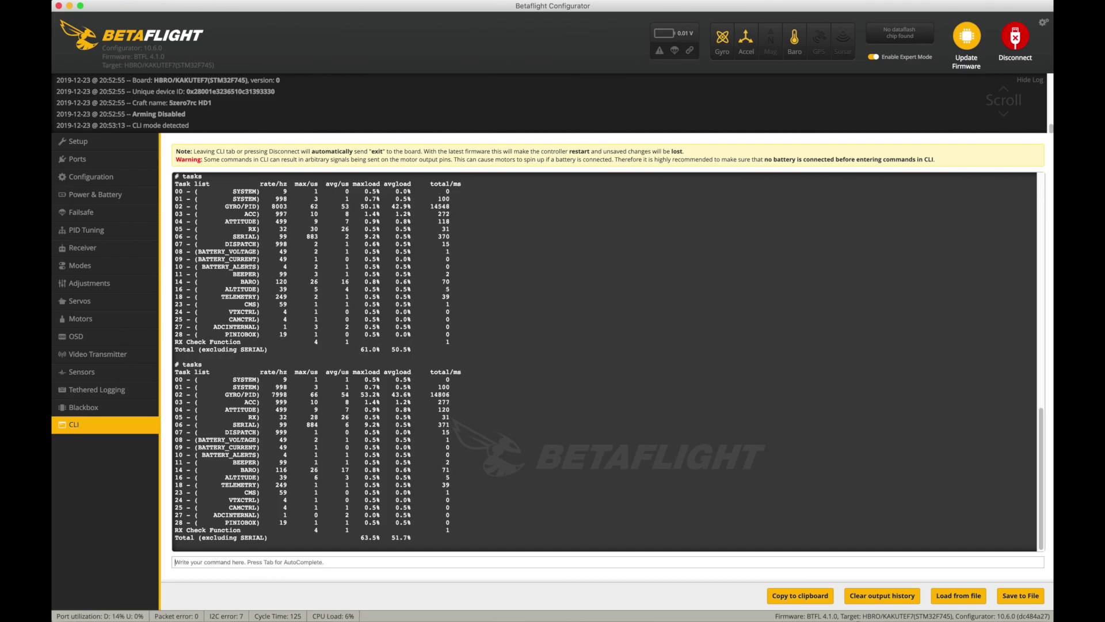
type("tasks")
key("Return")
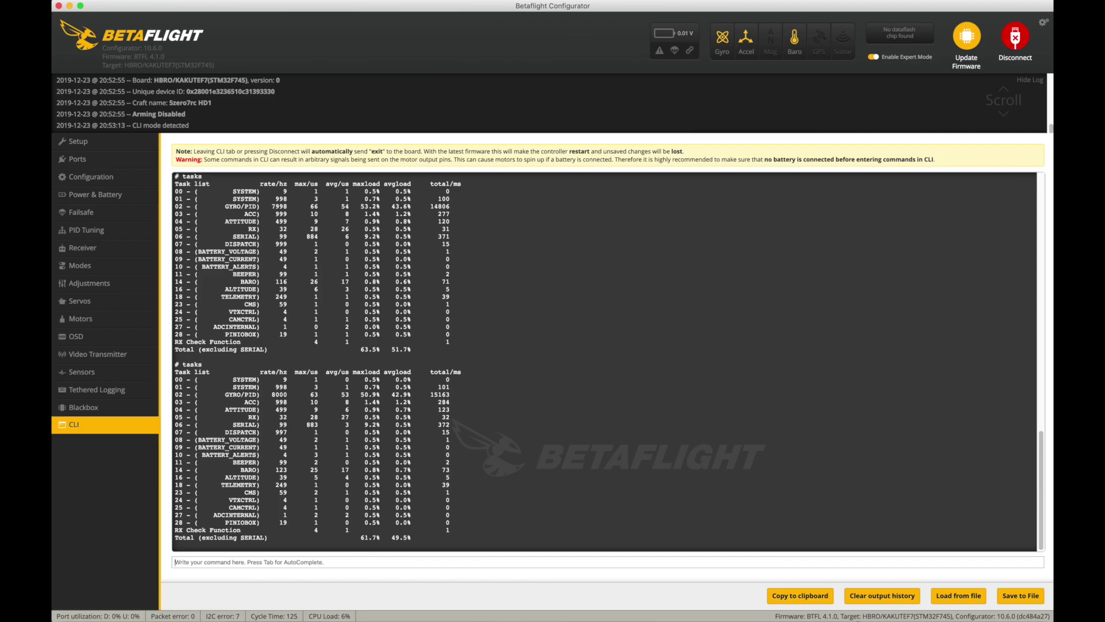
type("tasks")
key("Return")
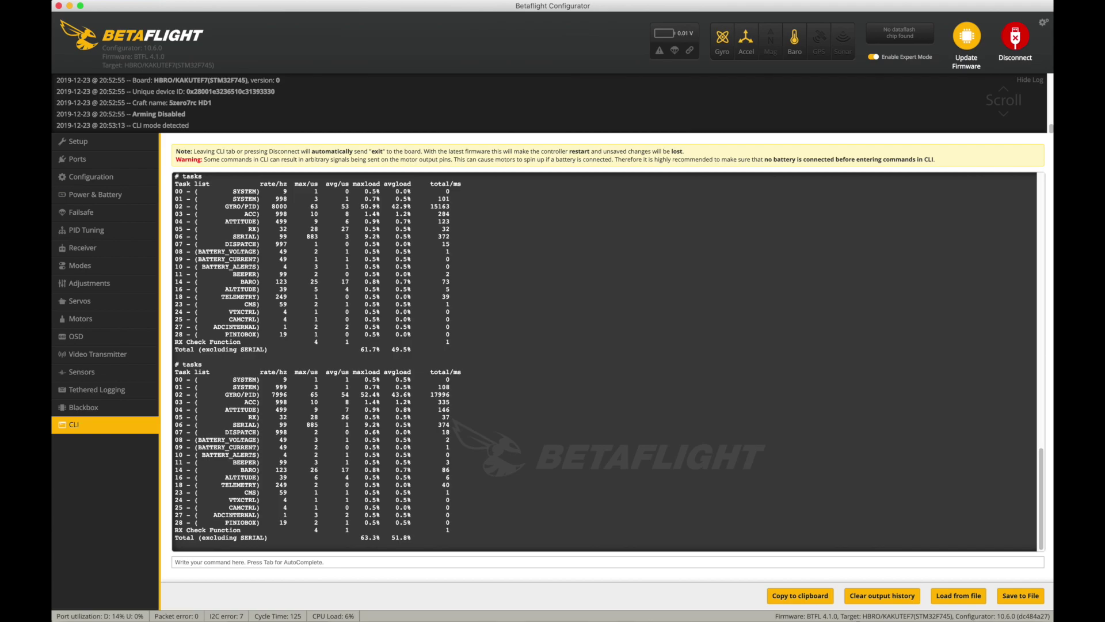
key("Up")
key("Return")
key("Up")
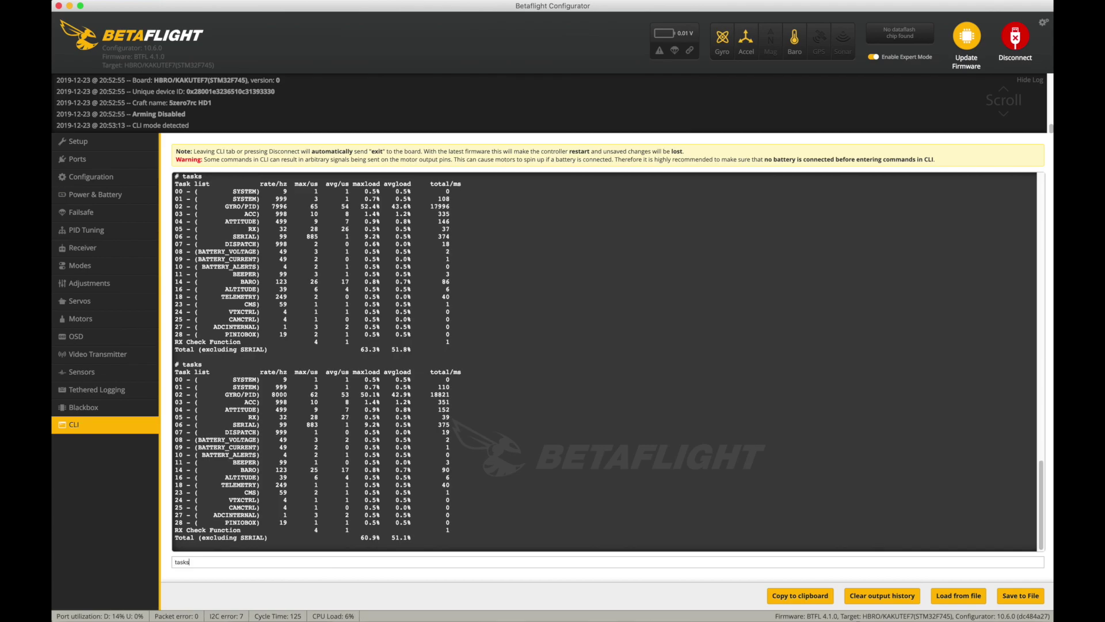
key("Return")
key("Up")
key("Return")
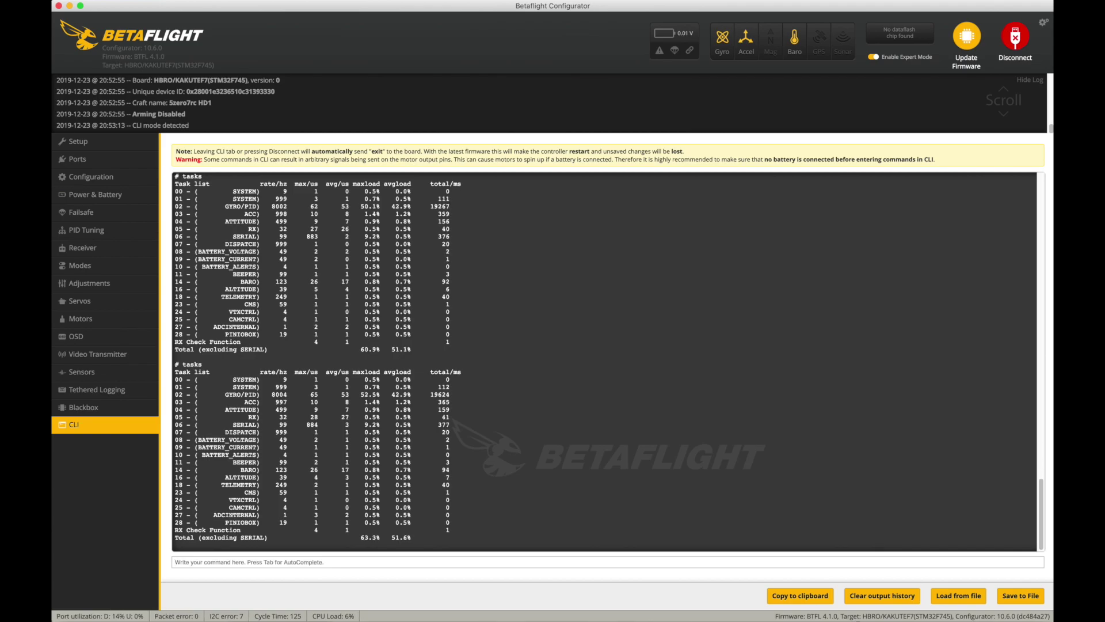